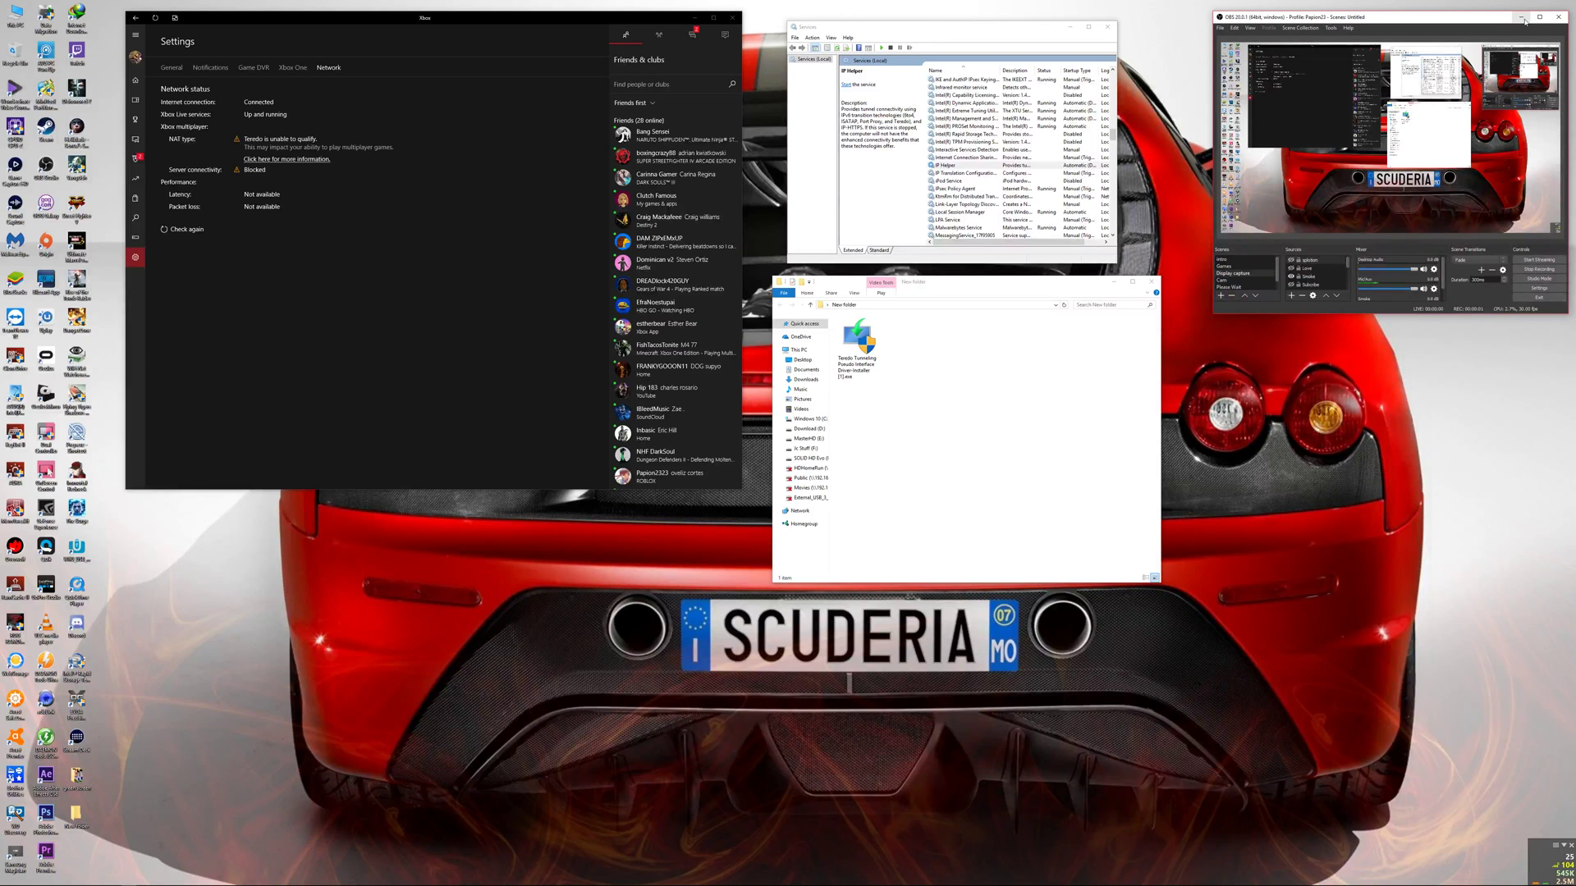
Minimize the OBS recorder window to reveal the Xbox Network status showing Teredo unable to qualify
left_click(1525, 23)
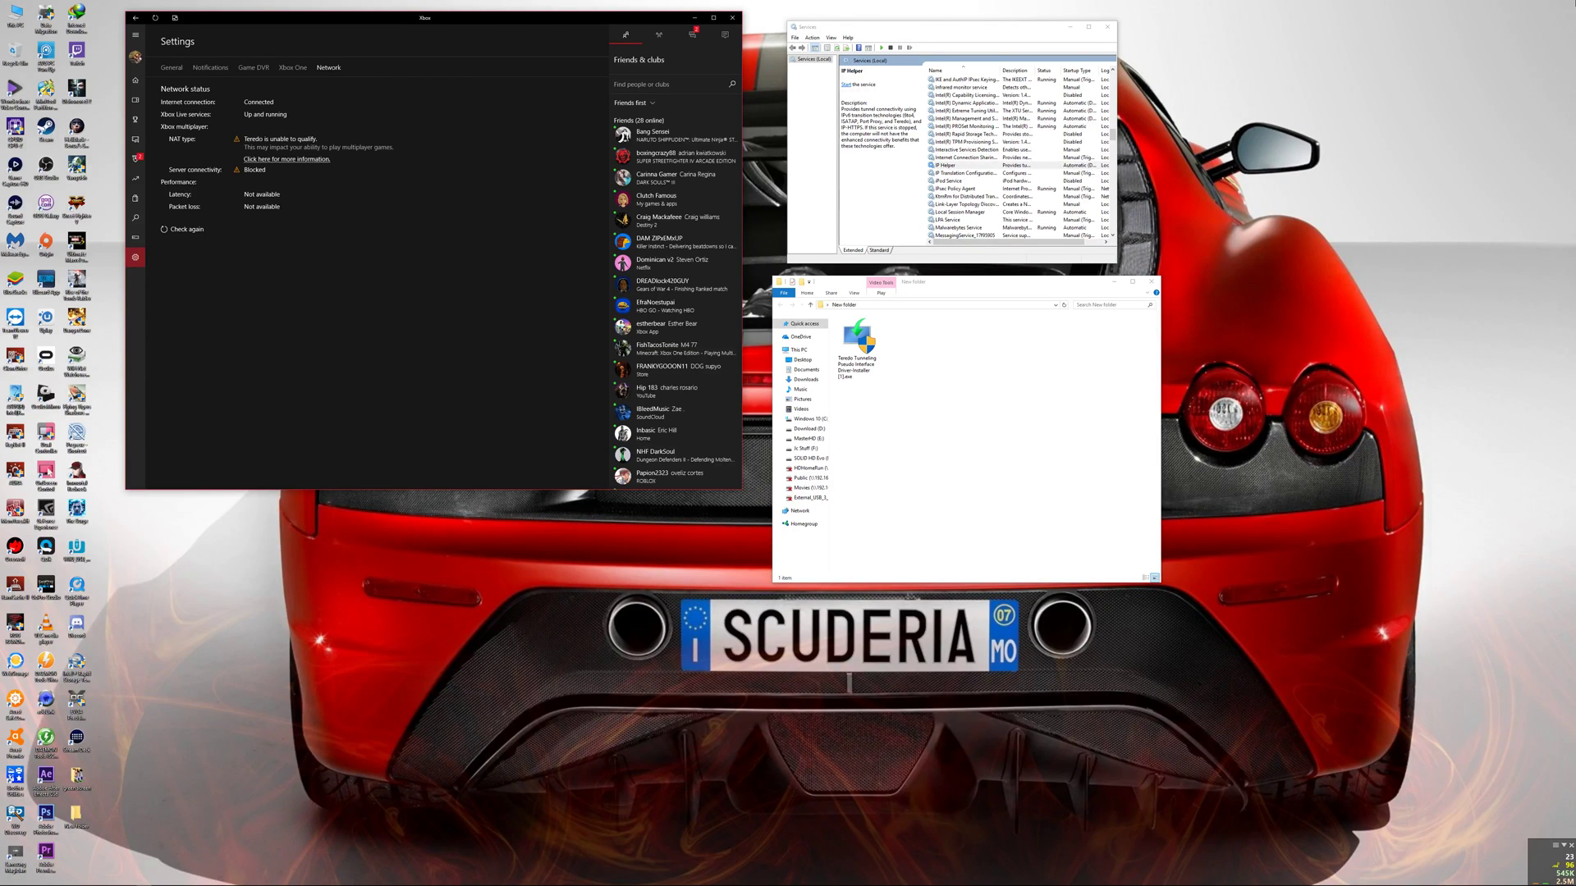
Scroll down the Xbox 'Teredo is unable to qualify' support article through Solutions 1–8
left_click(945, 291)
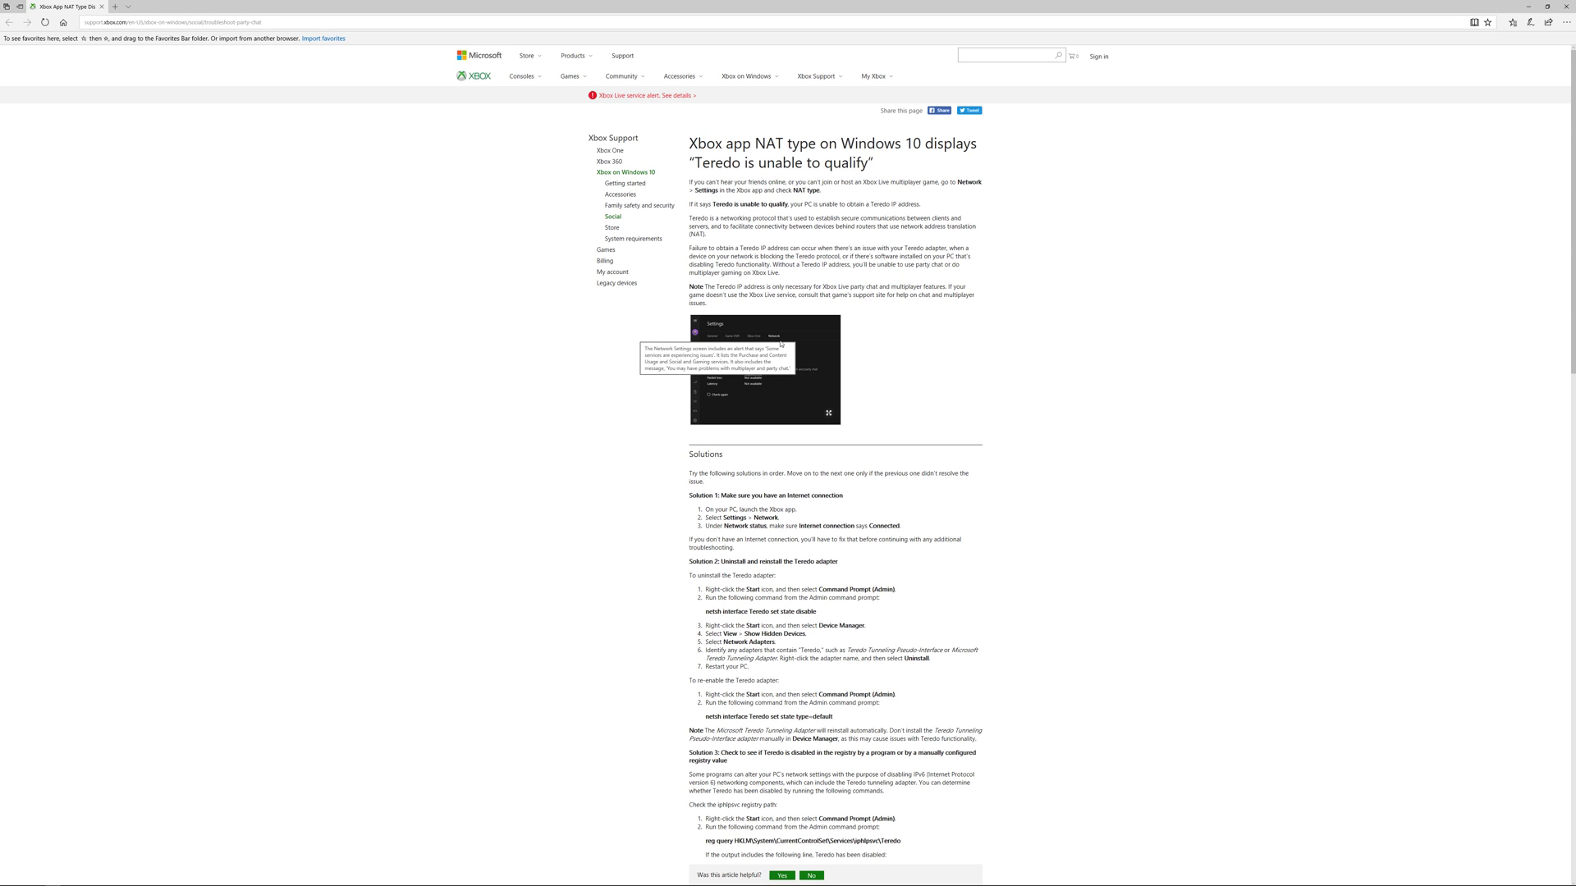
scroll(790, 319, "down", 6)
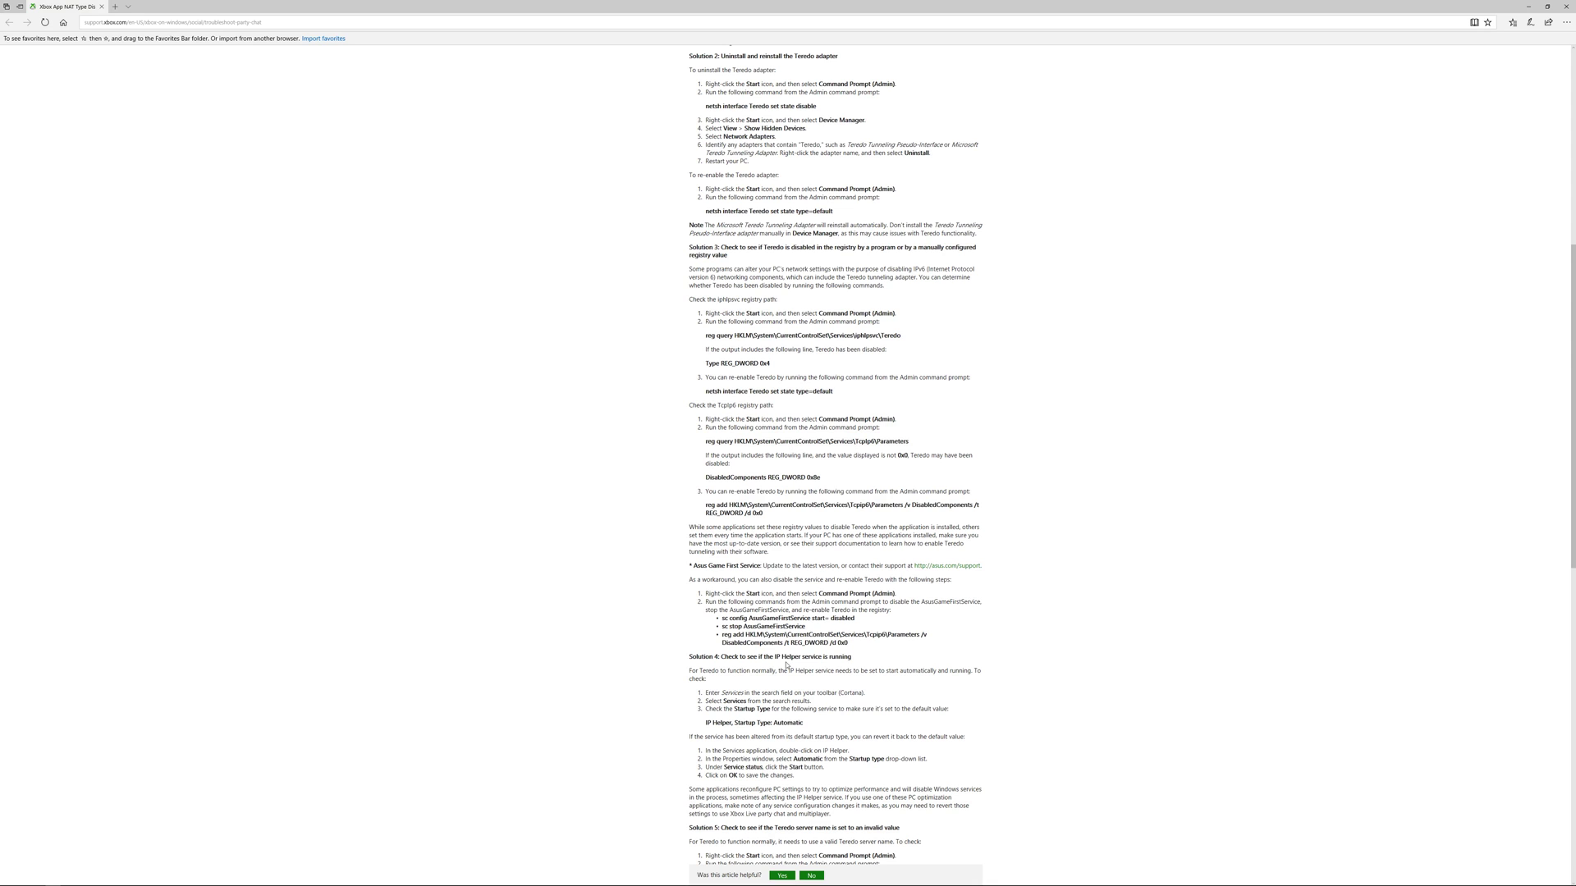
scroll(784, 681, "down", 9)
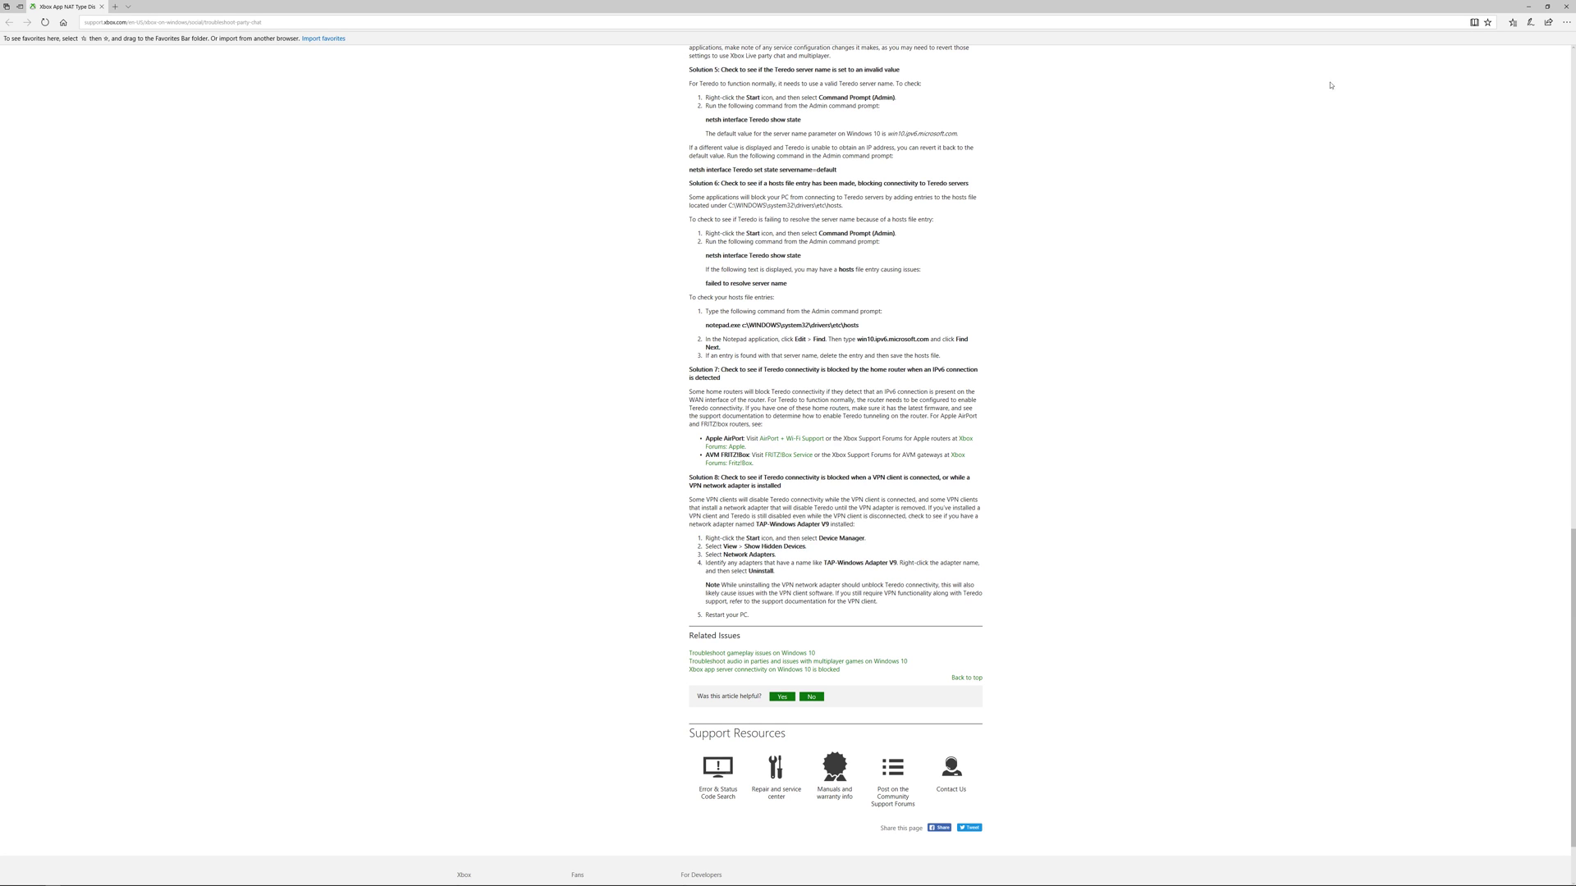
Minimize Edge and return to the Services window, searching 'serv' along the way
left_click(1566, 6)
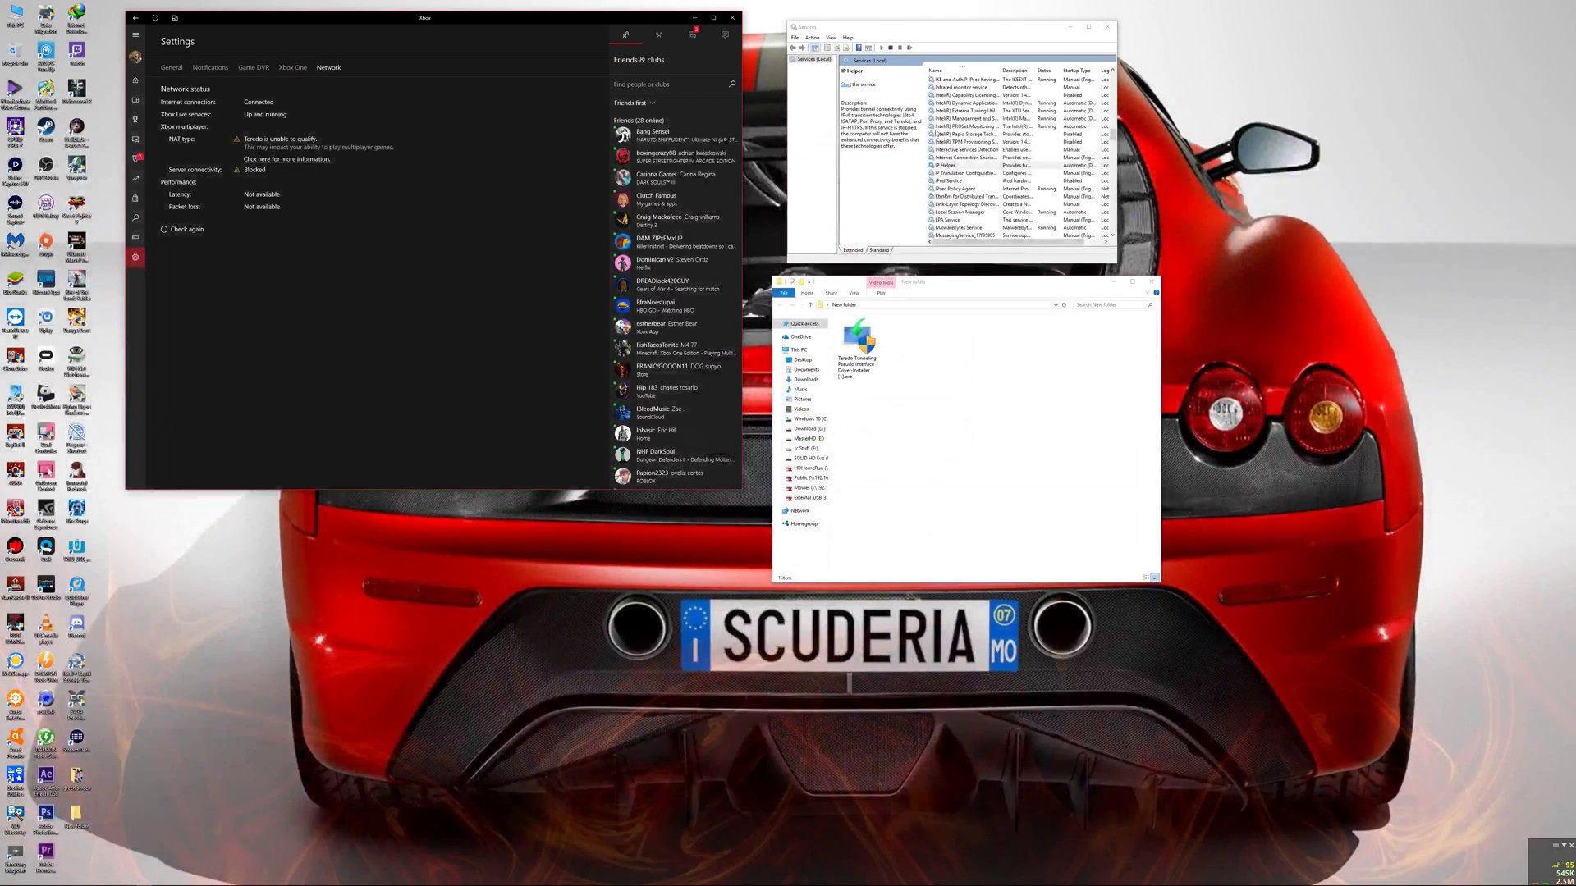
left_click_drag(928, 27, 910, 17)
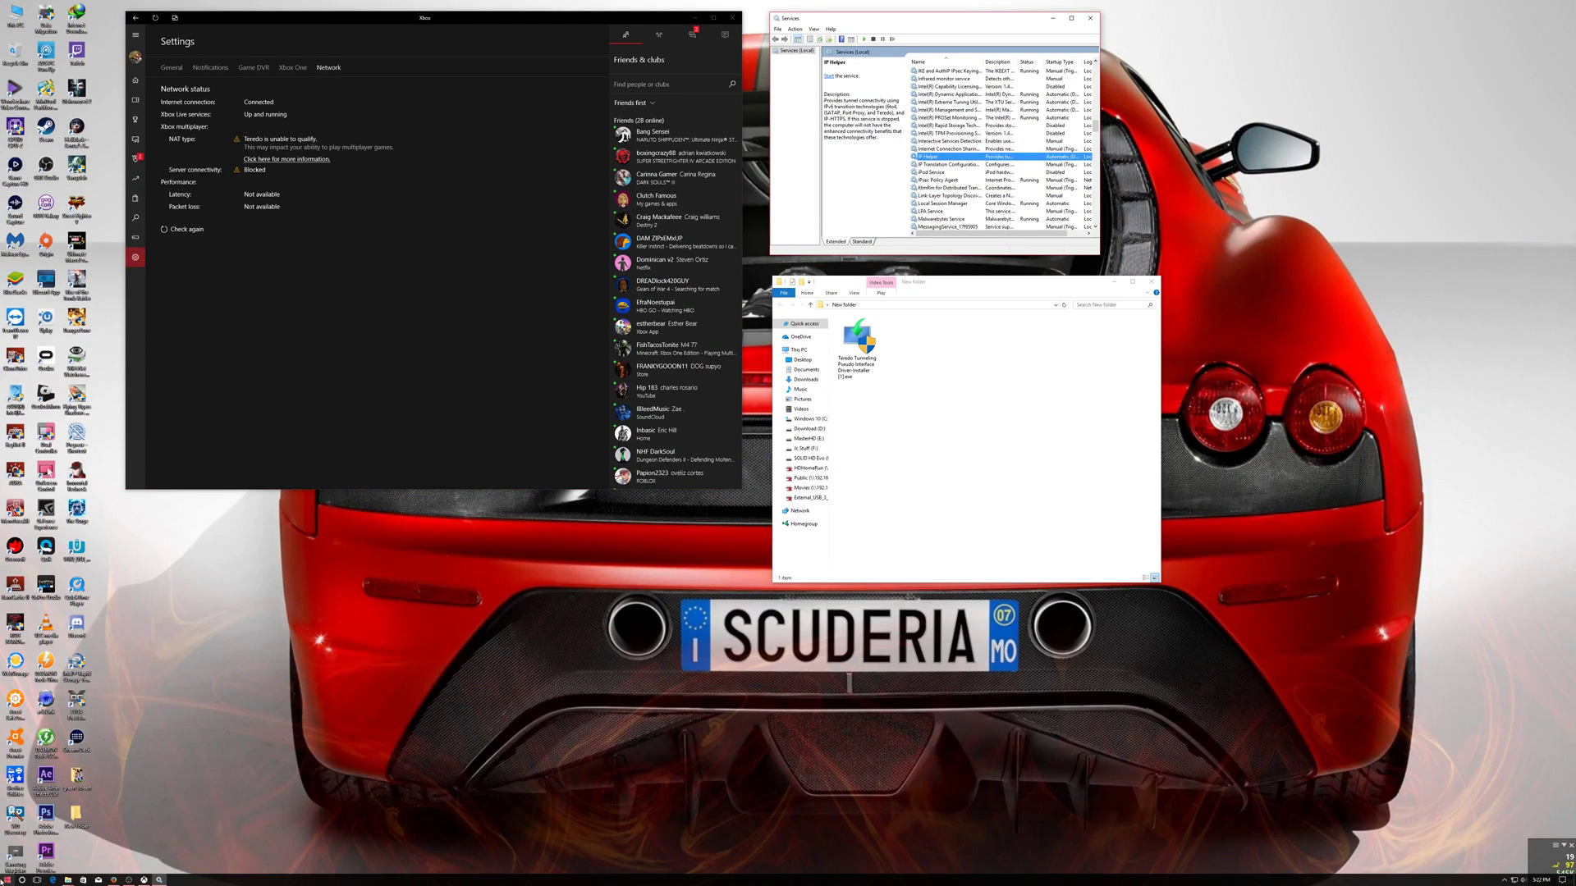
left_click(3, 880)
type("serv")
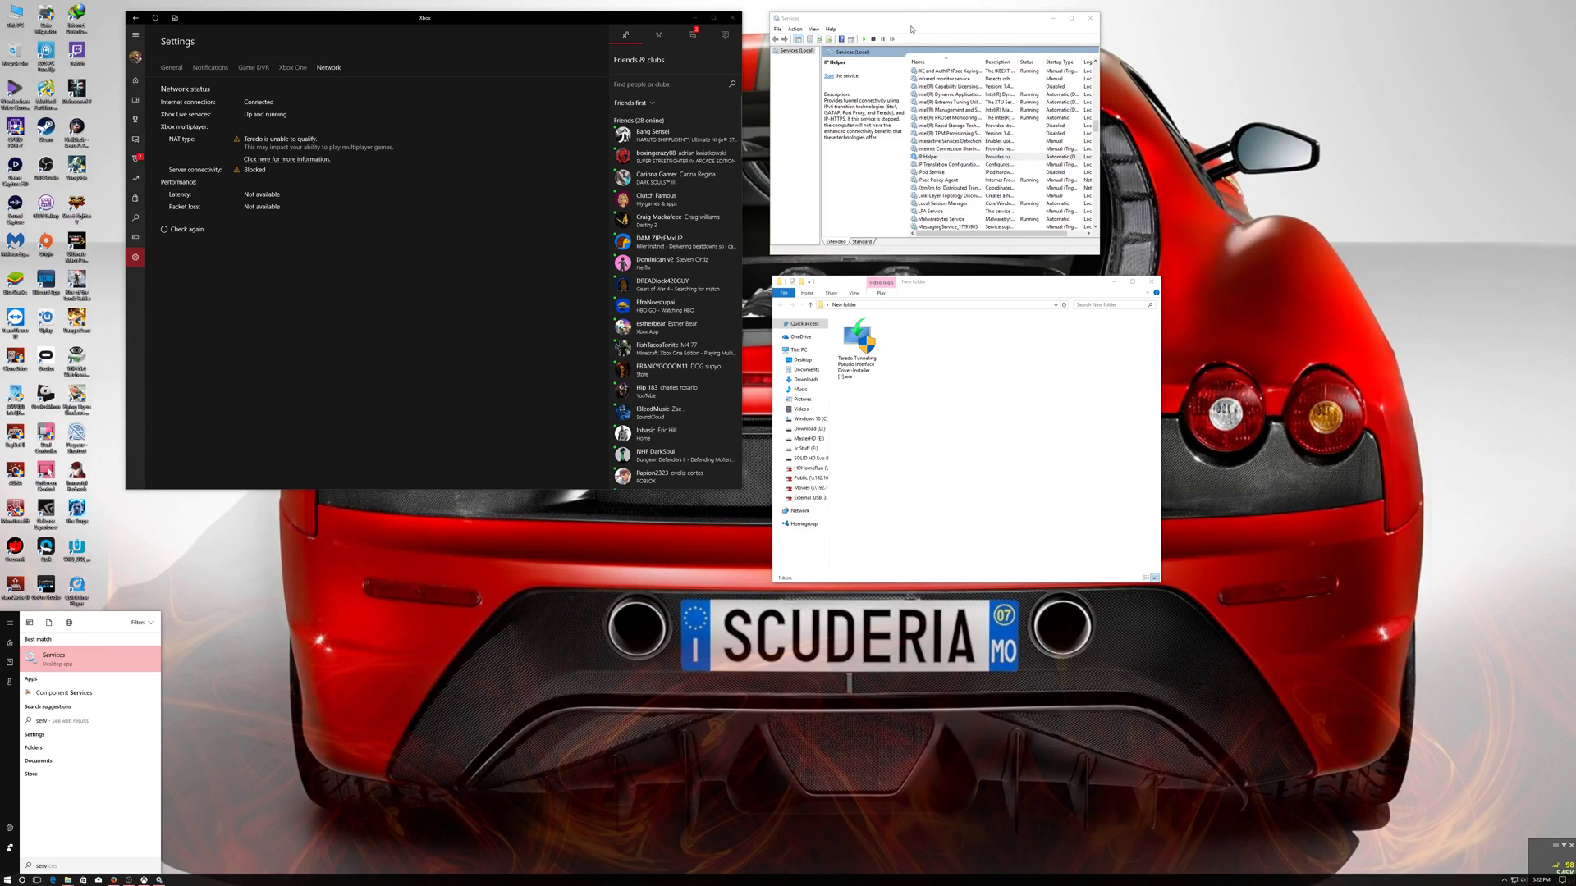
left_click(906, 74)
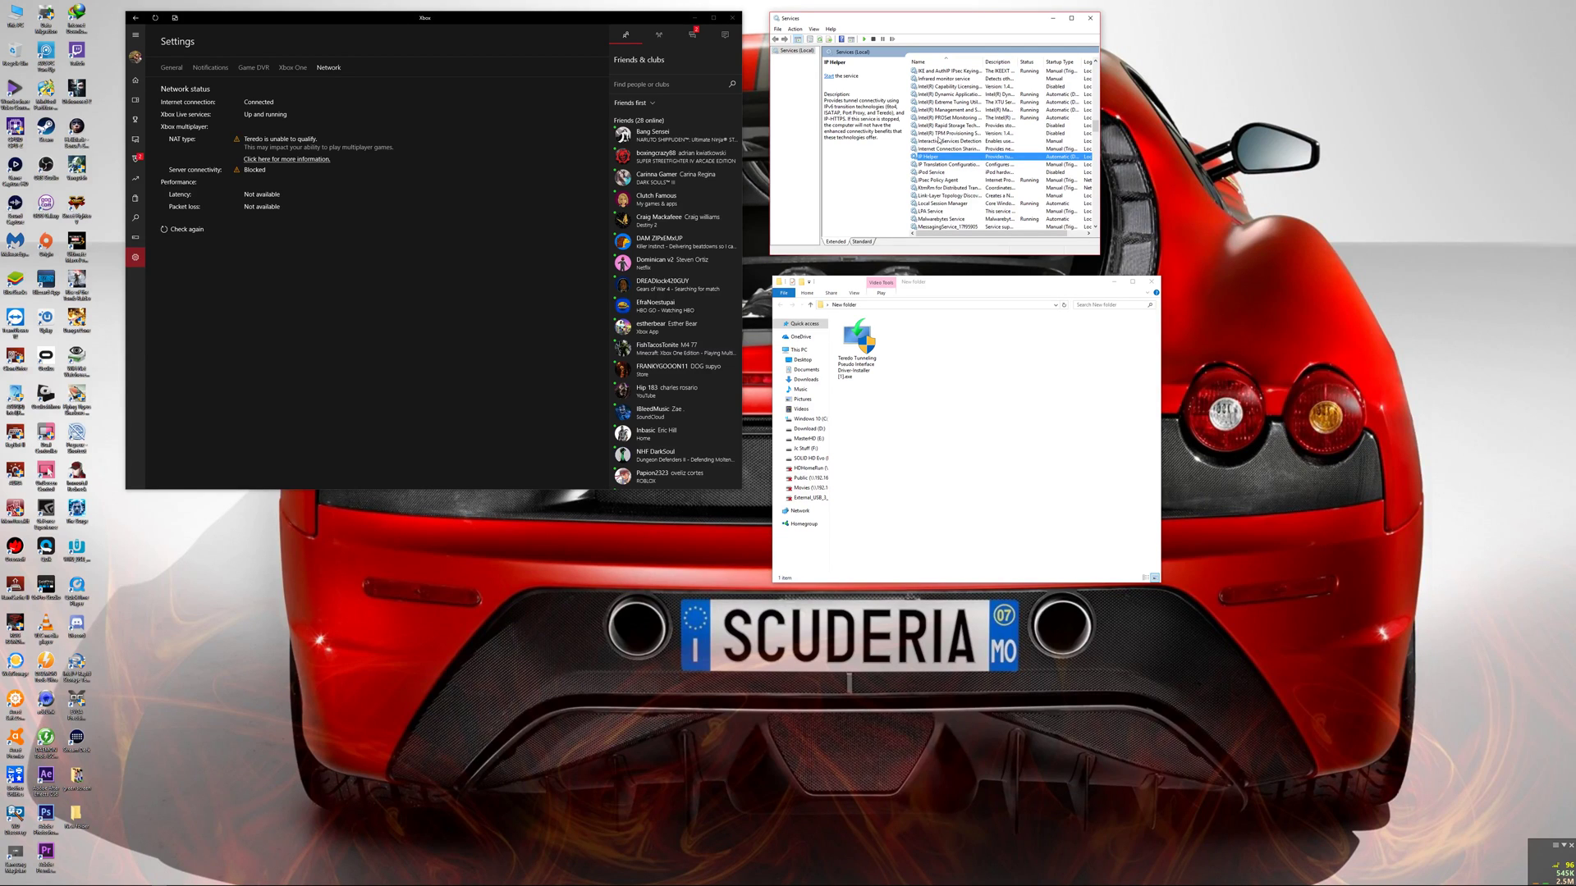
Jump to the I entries in the services list and select IP Helper
scroll(939, 124, "up", 10)
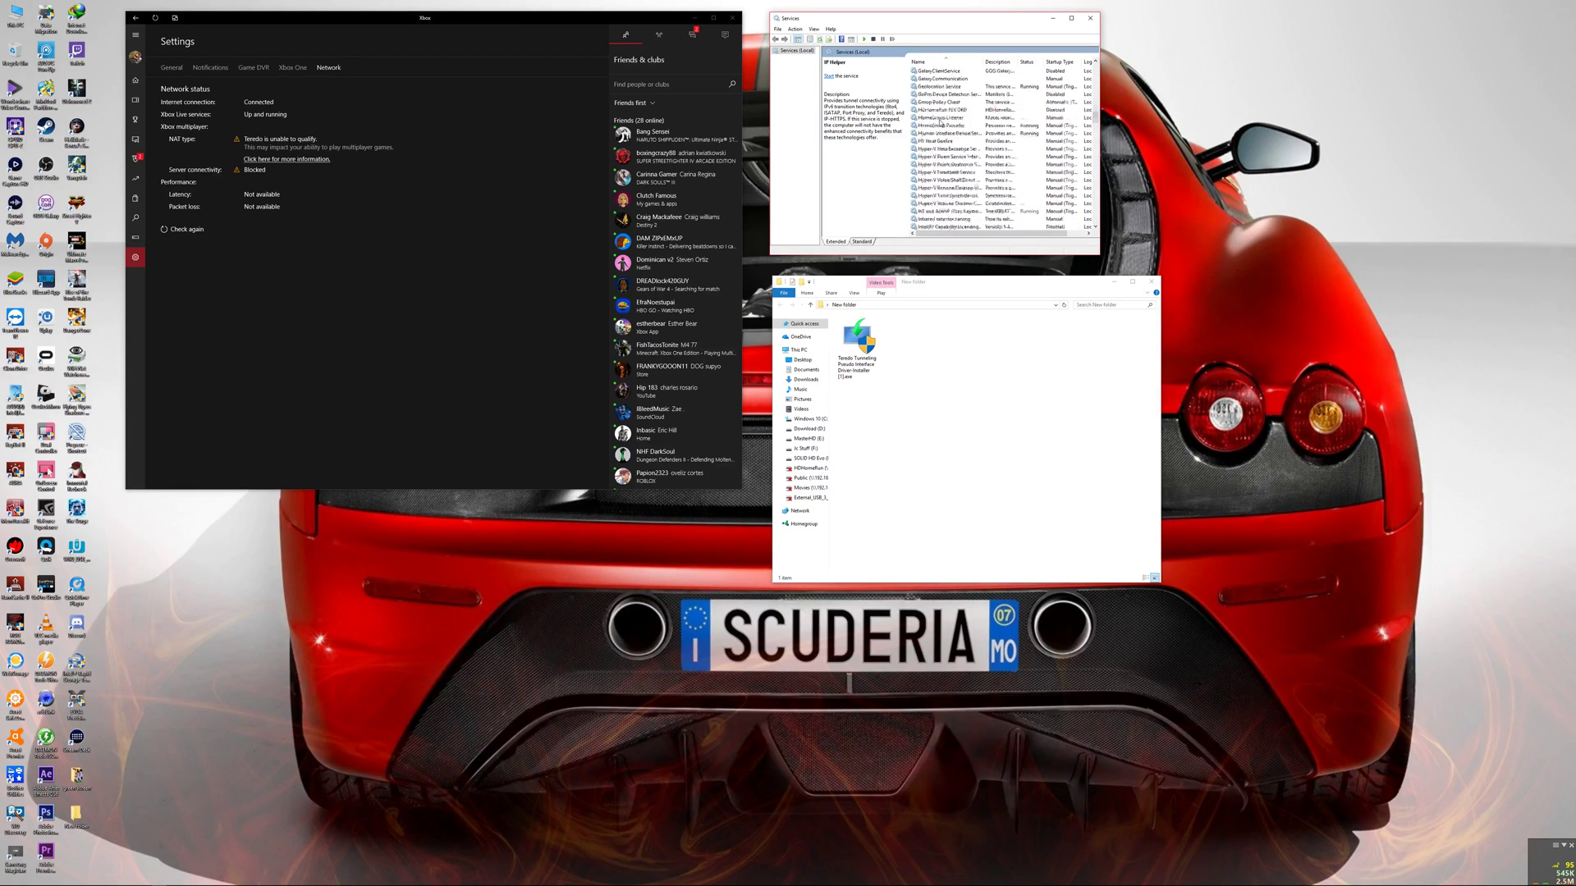
left_click(939, 121)
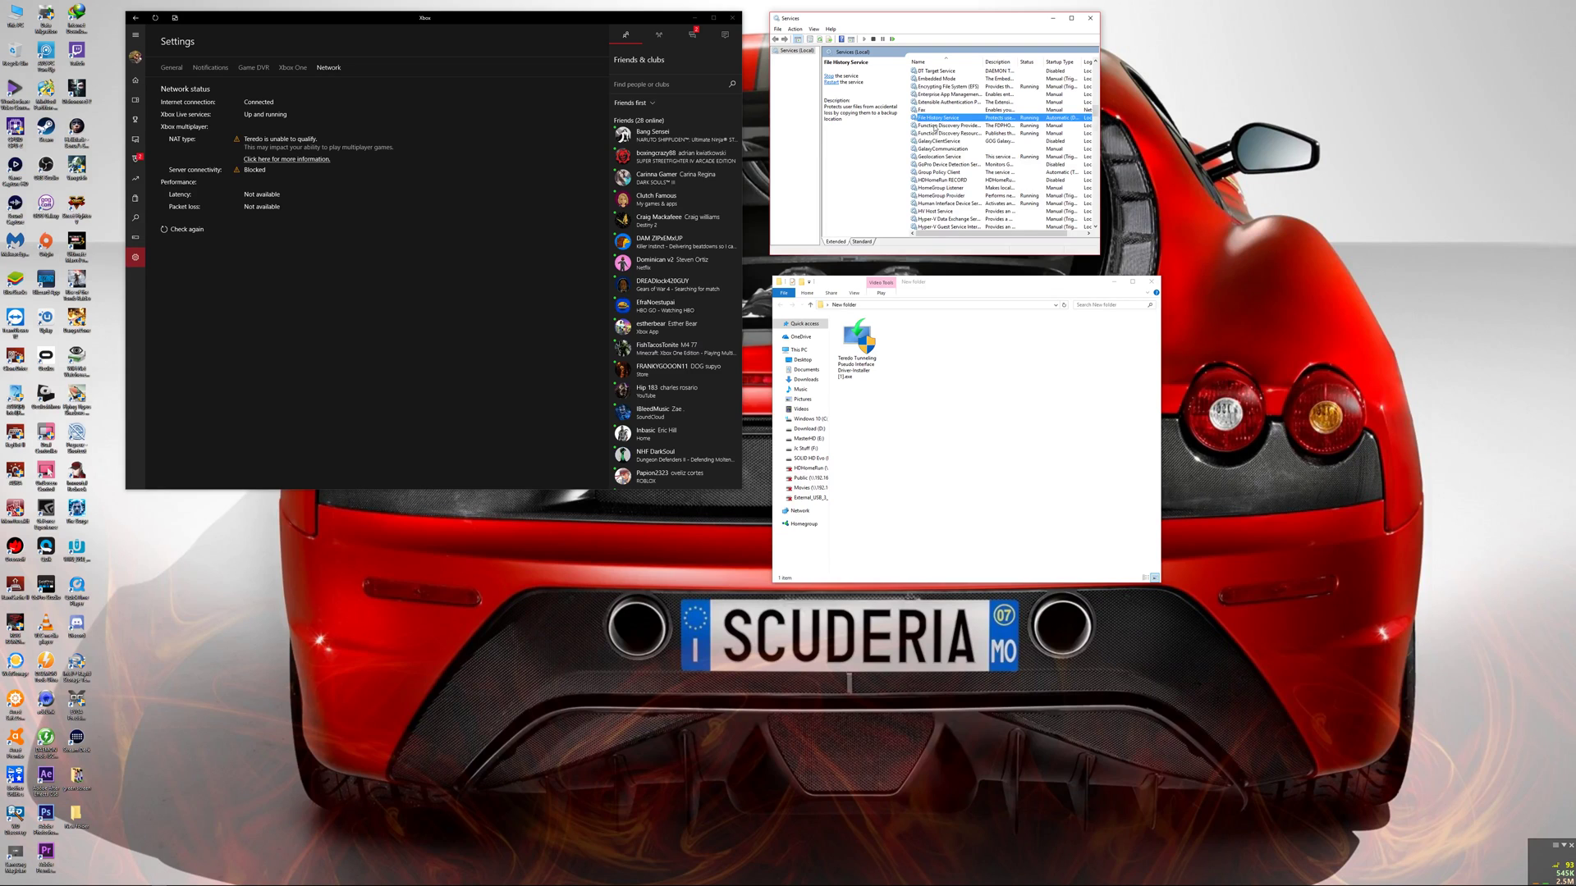
key("i")
left_click(928, 157)
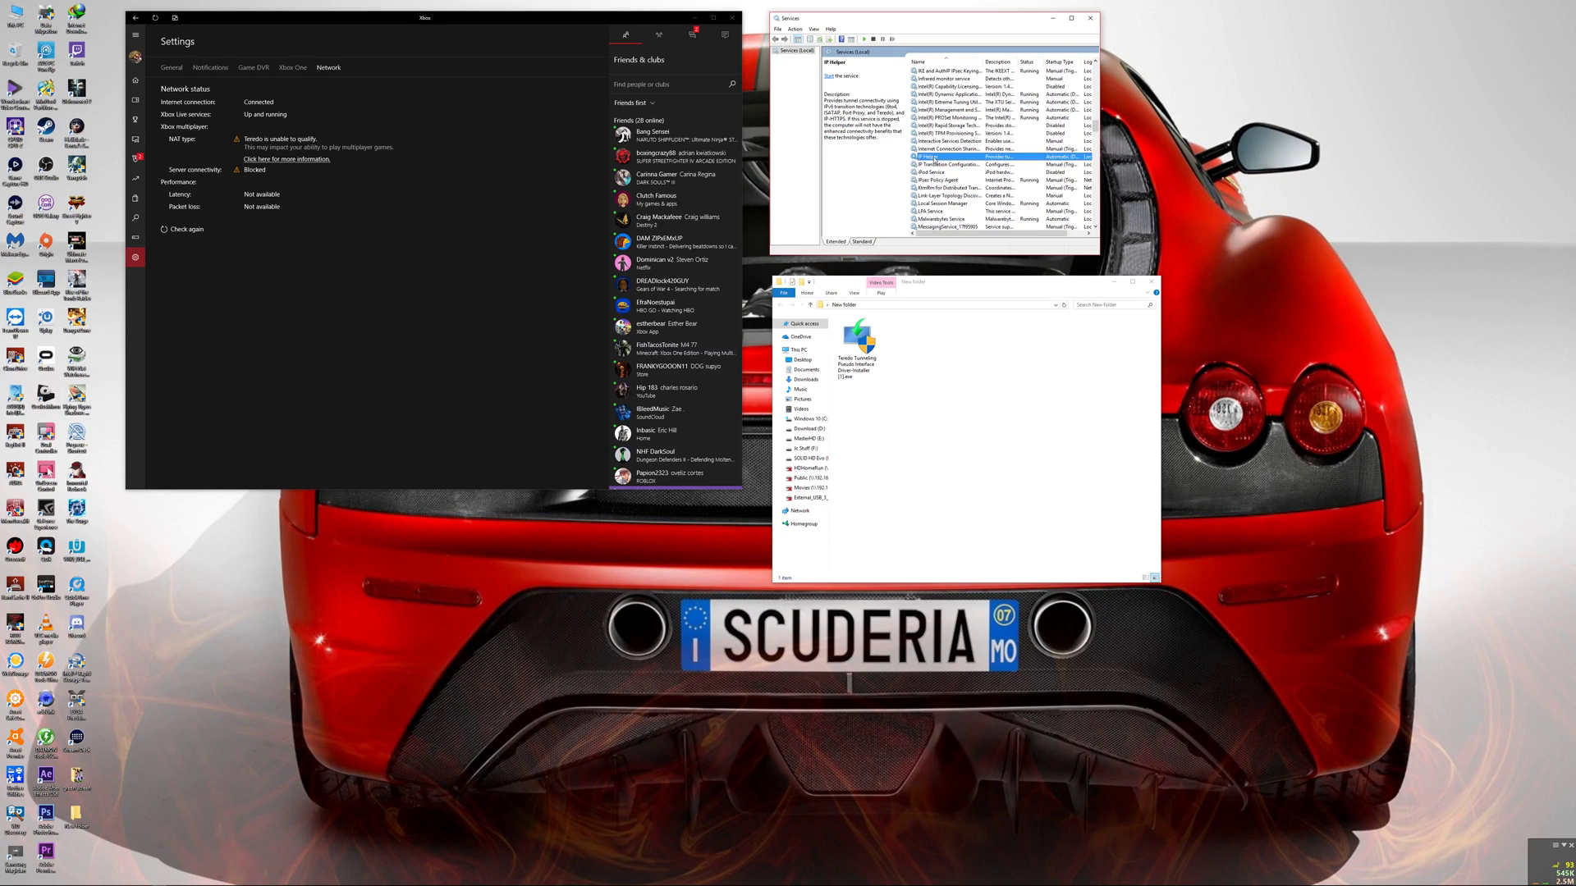
Check IP Helper's Dependencies tab, then start the IP Helper service
right_click(928, 159)
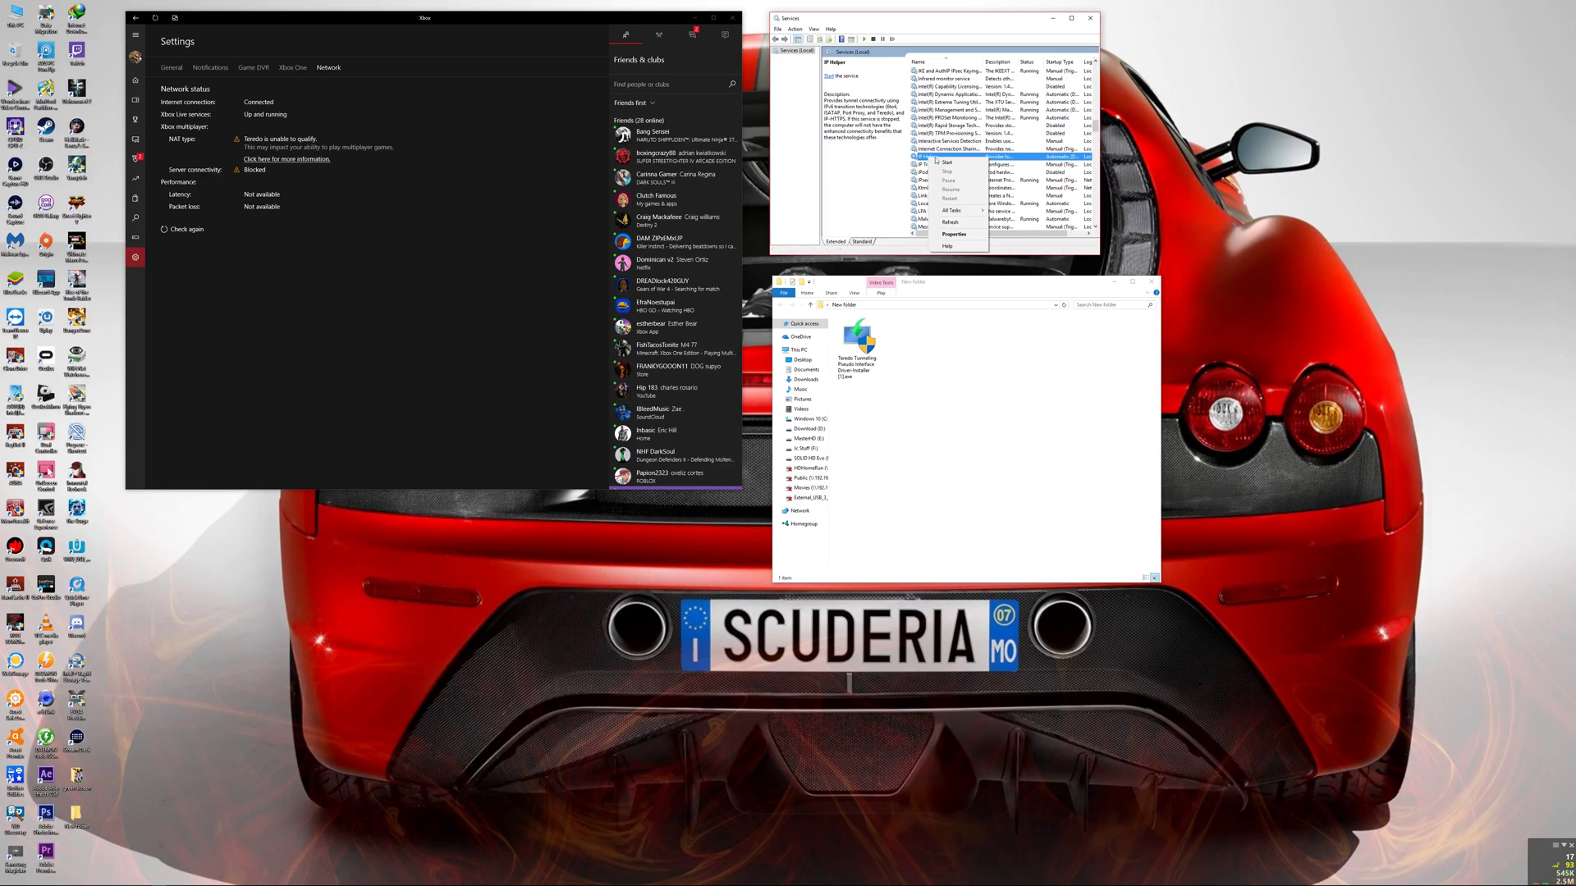
left_click(954, 234)
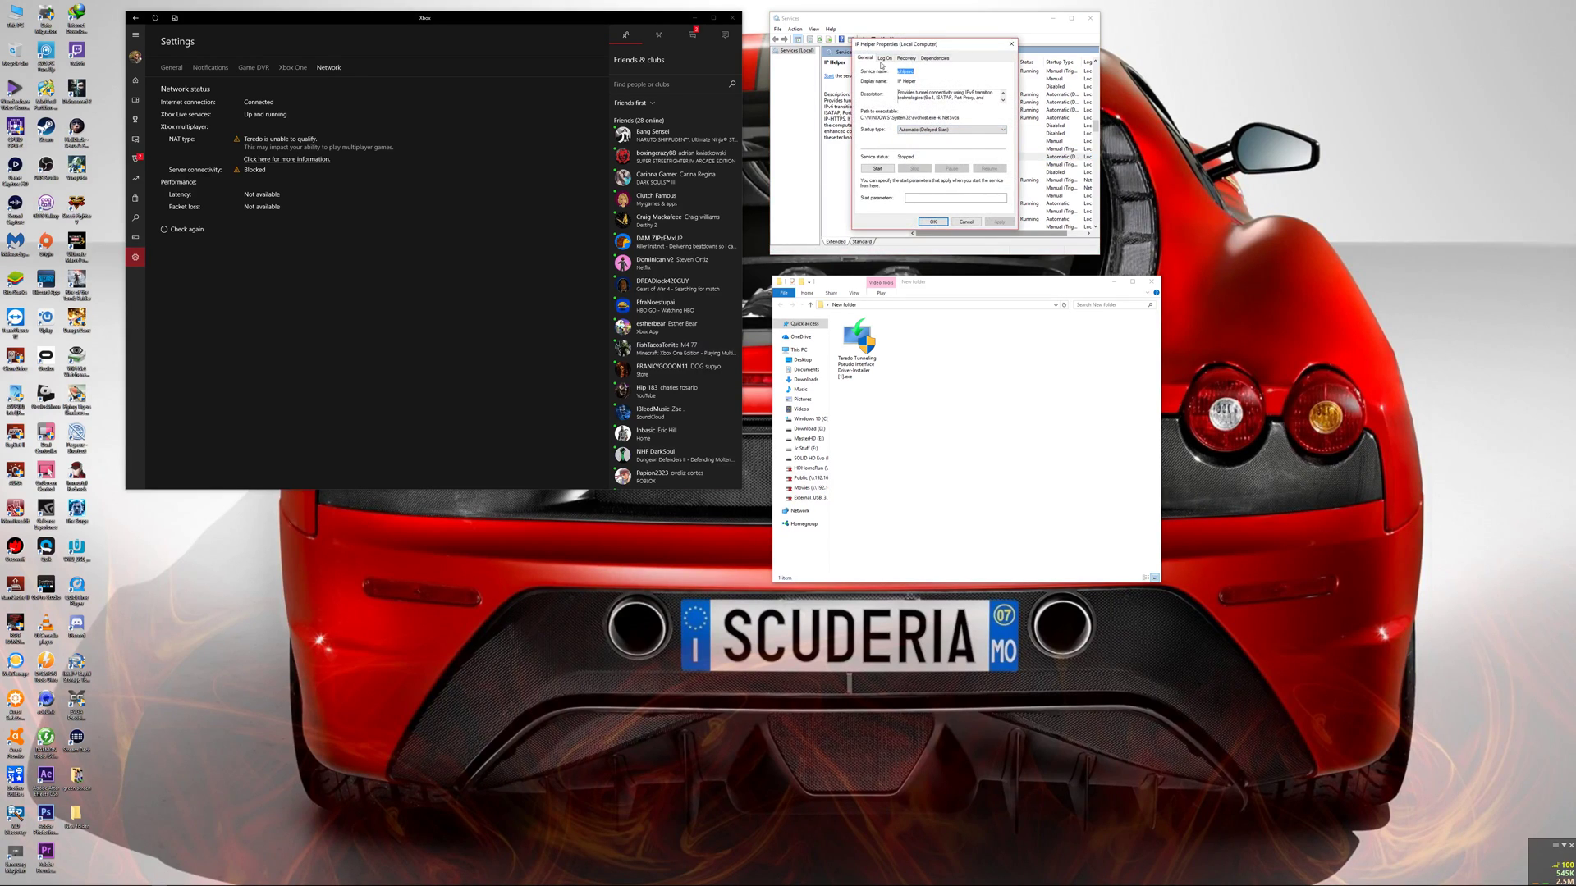
left_click(932, 59)
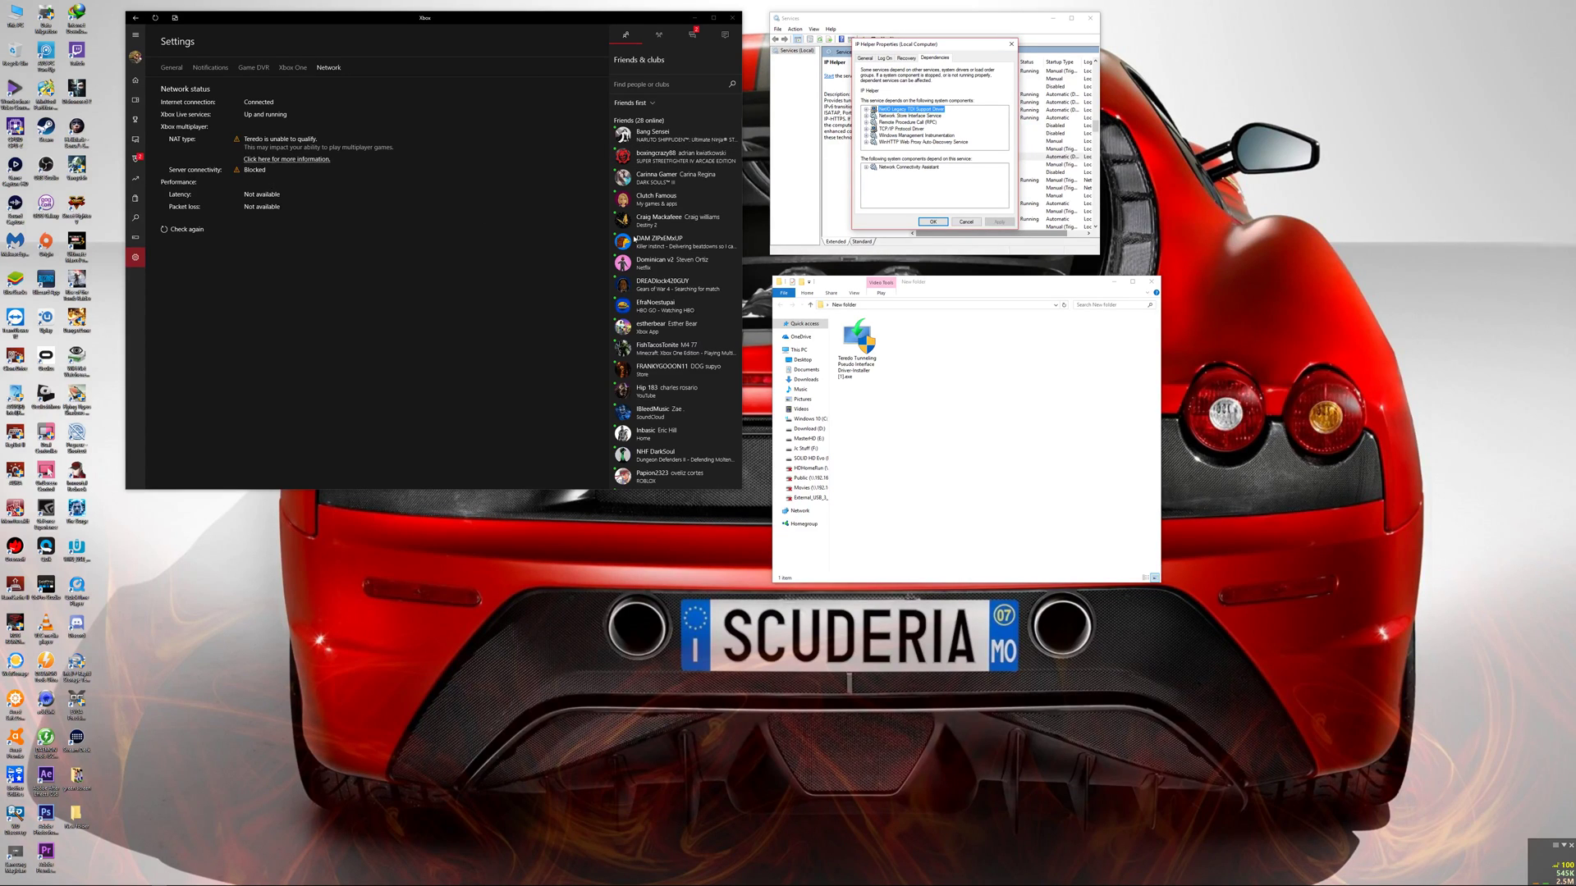
left_click(1011, 44)
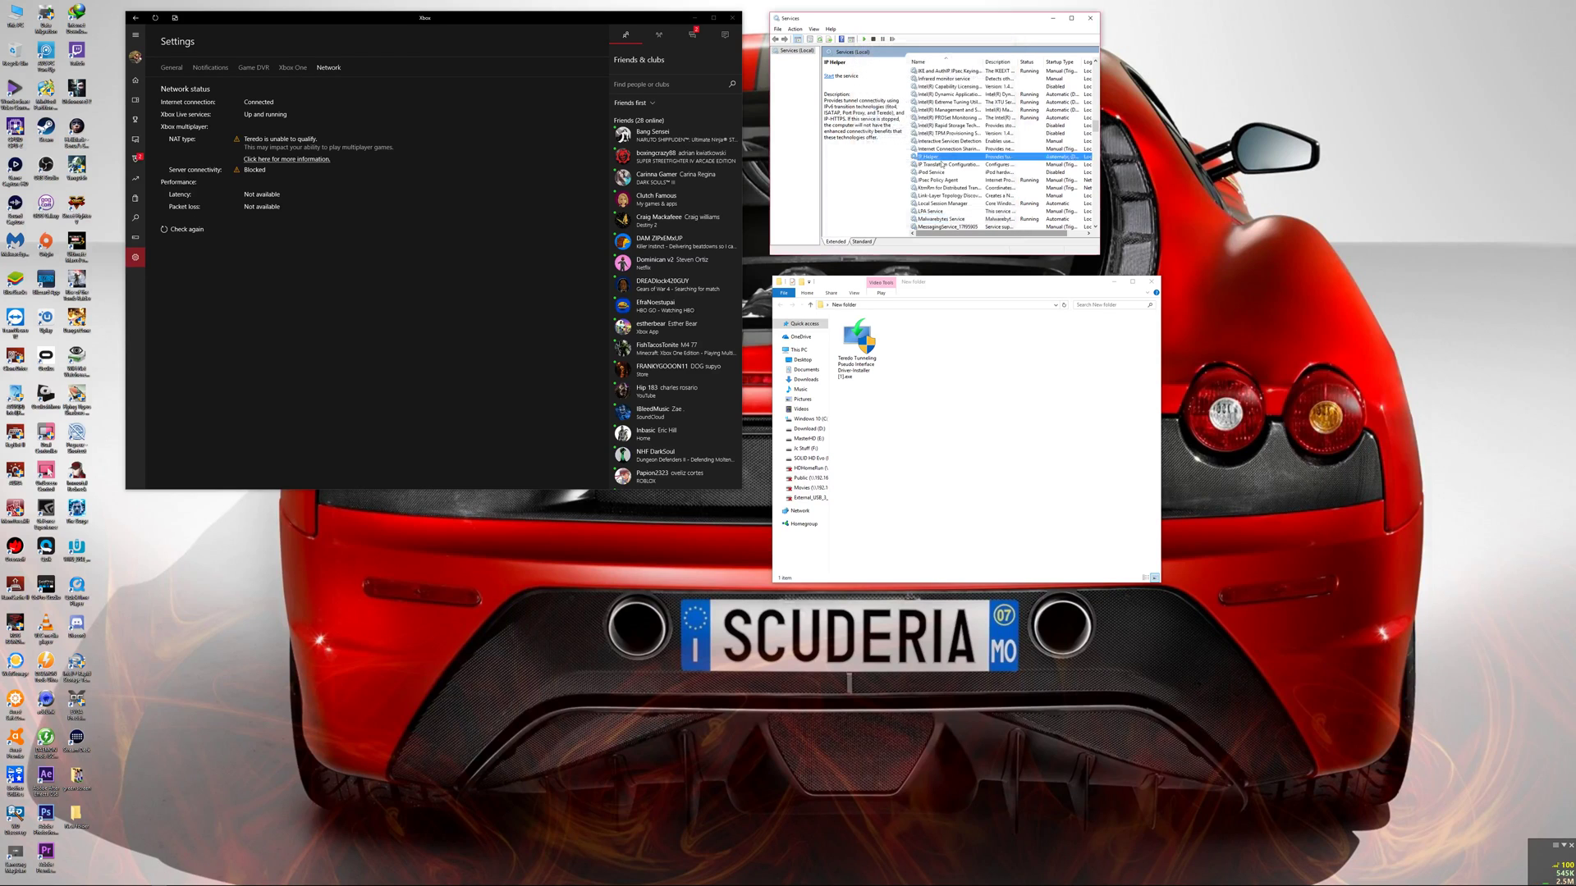
right_click(944, 157)
left_click(954, 162)
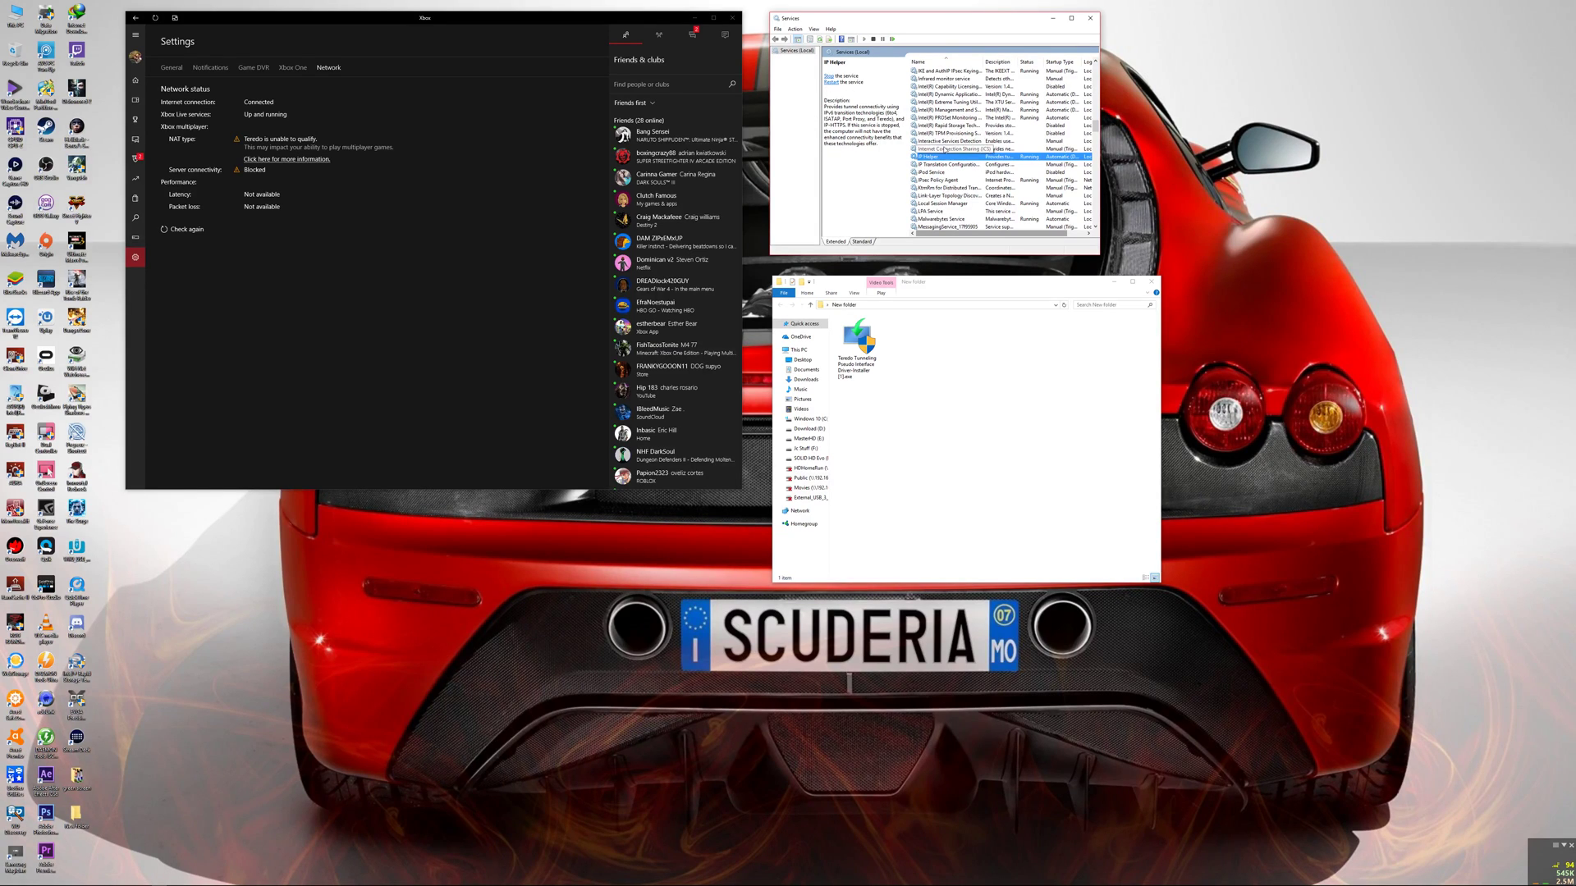
Reopen IP Helper's dependencies, select WinHTTP Web Proxy Auto-Discovery Service, and move the dialog aside
right_click(937, 156)
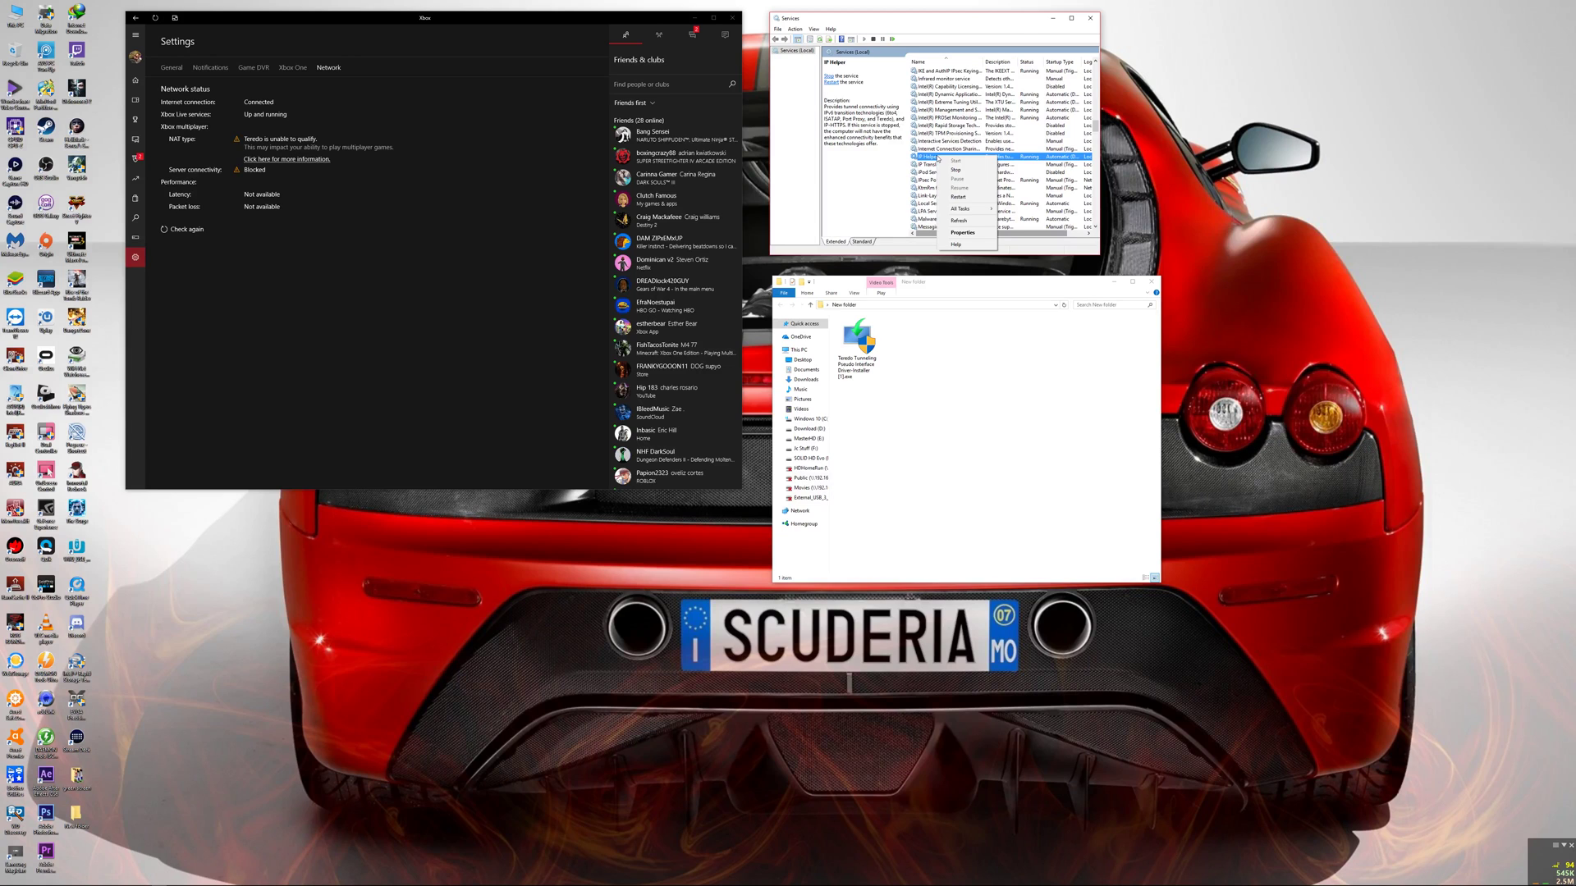
left_click(956, 230)
left_click(933, 58)
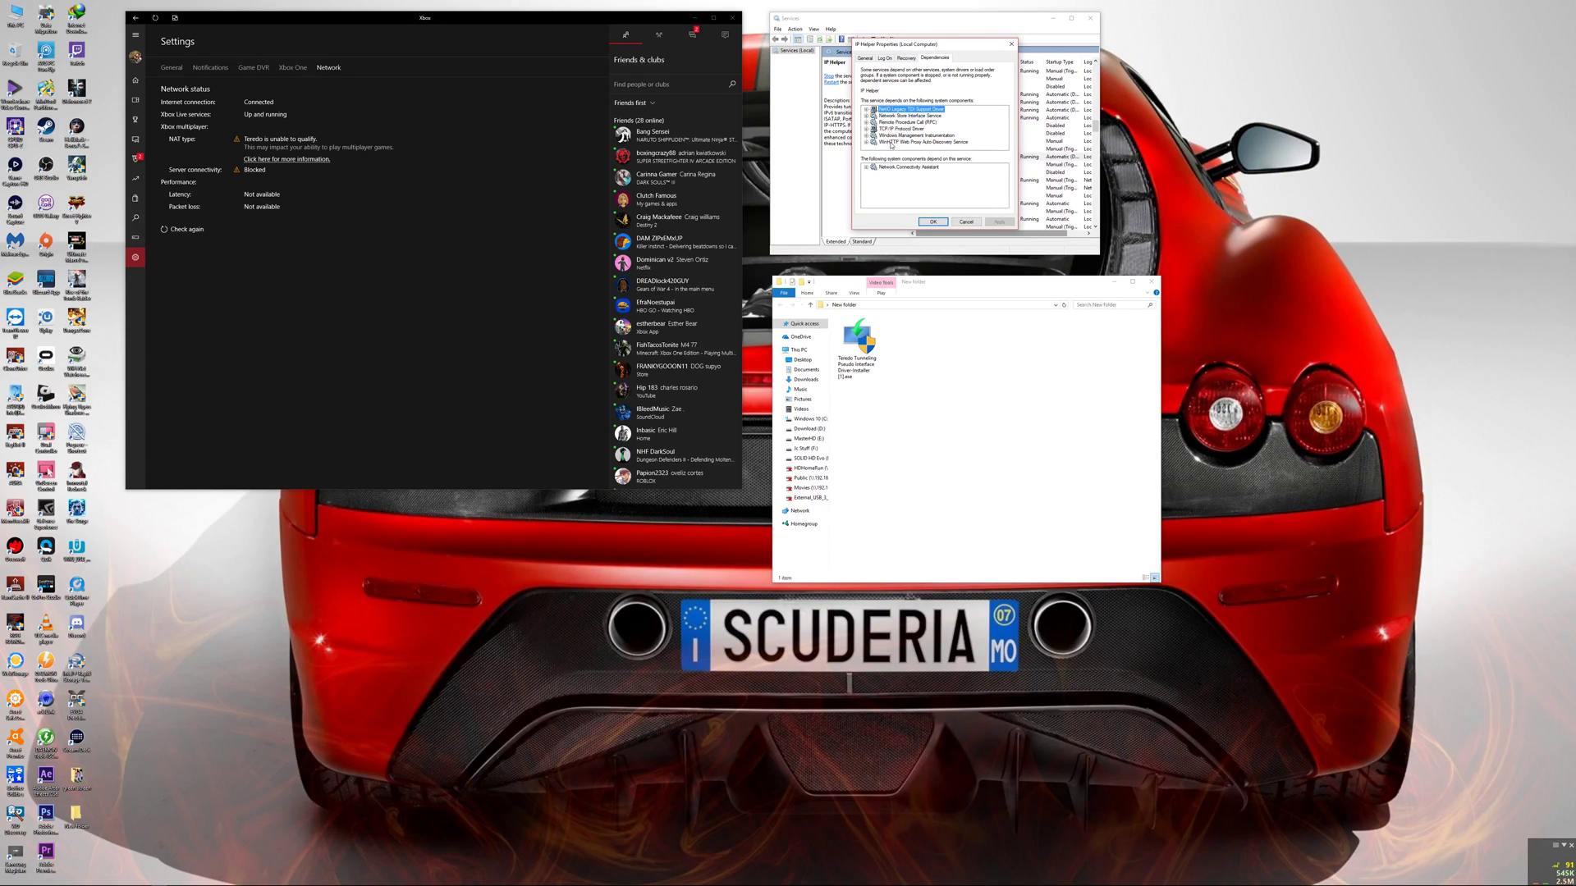
left_click(891, 143)
left_click_drag(893, 48, 1187, 52)
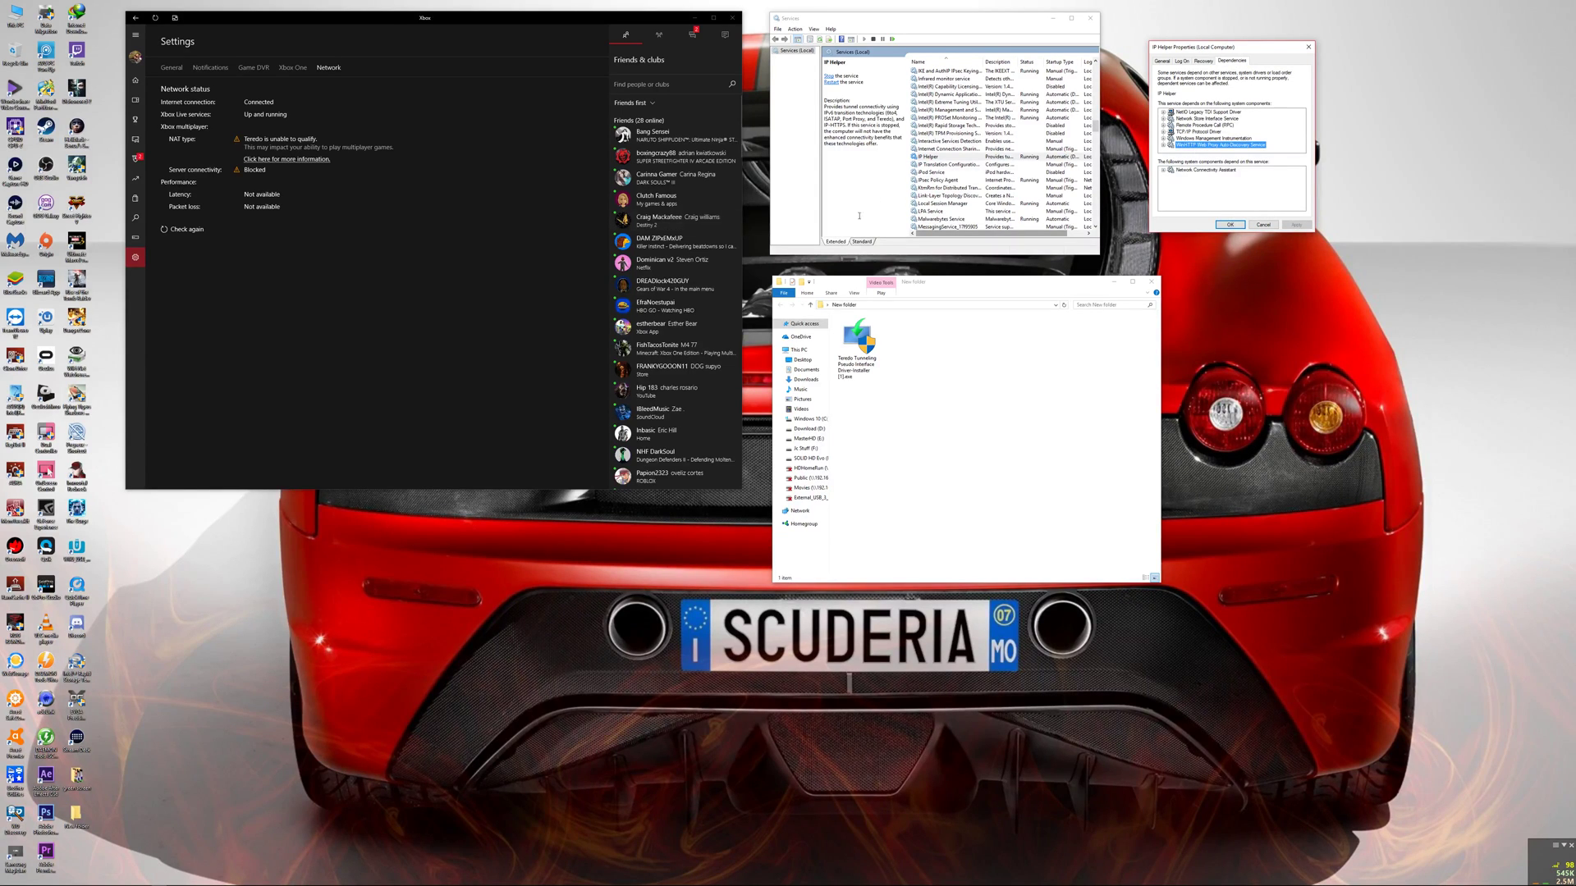
Locate and select WinHTTP Web Proxy Auto-Discovery Service in the list using the W key
left_click(939, 172)
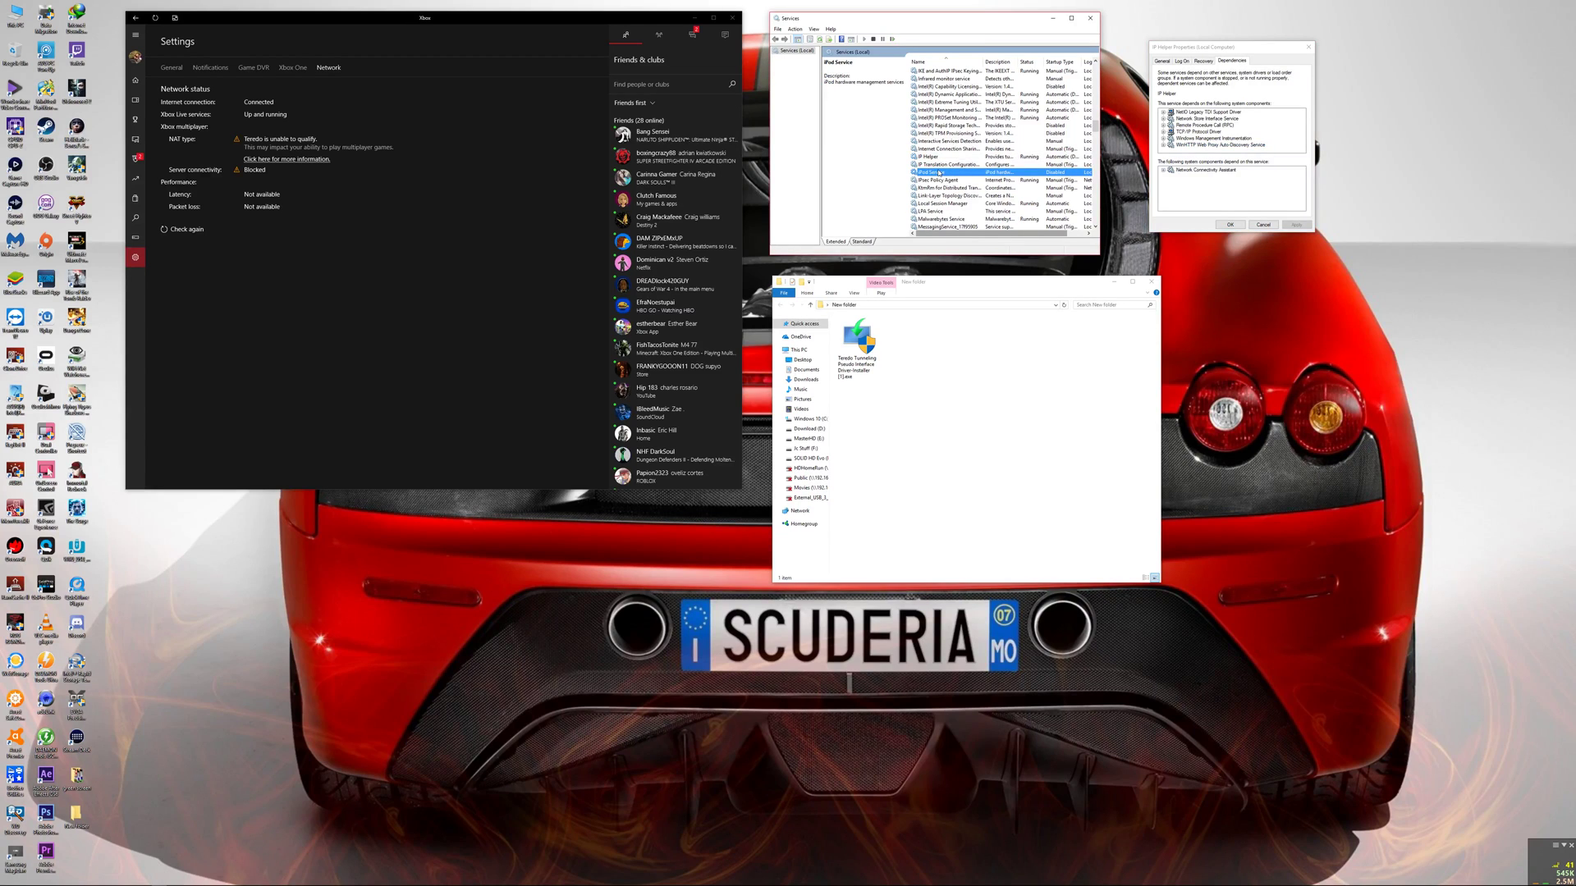
key("w")
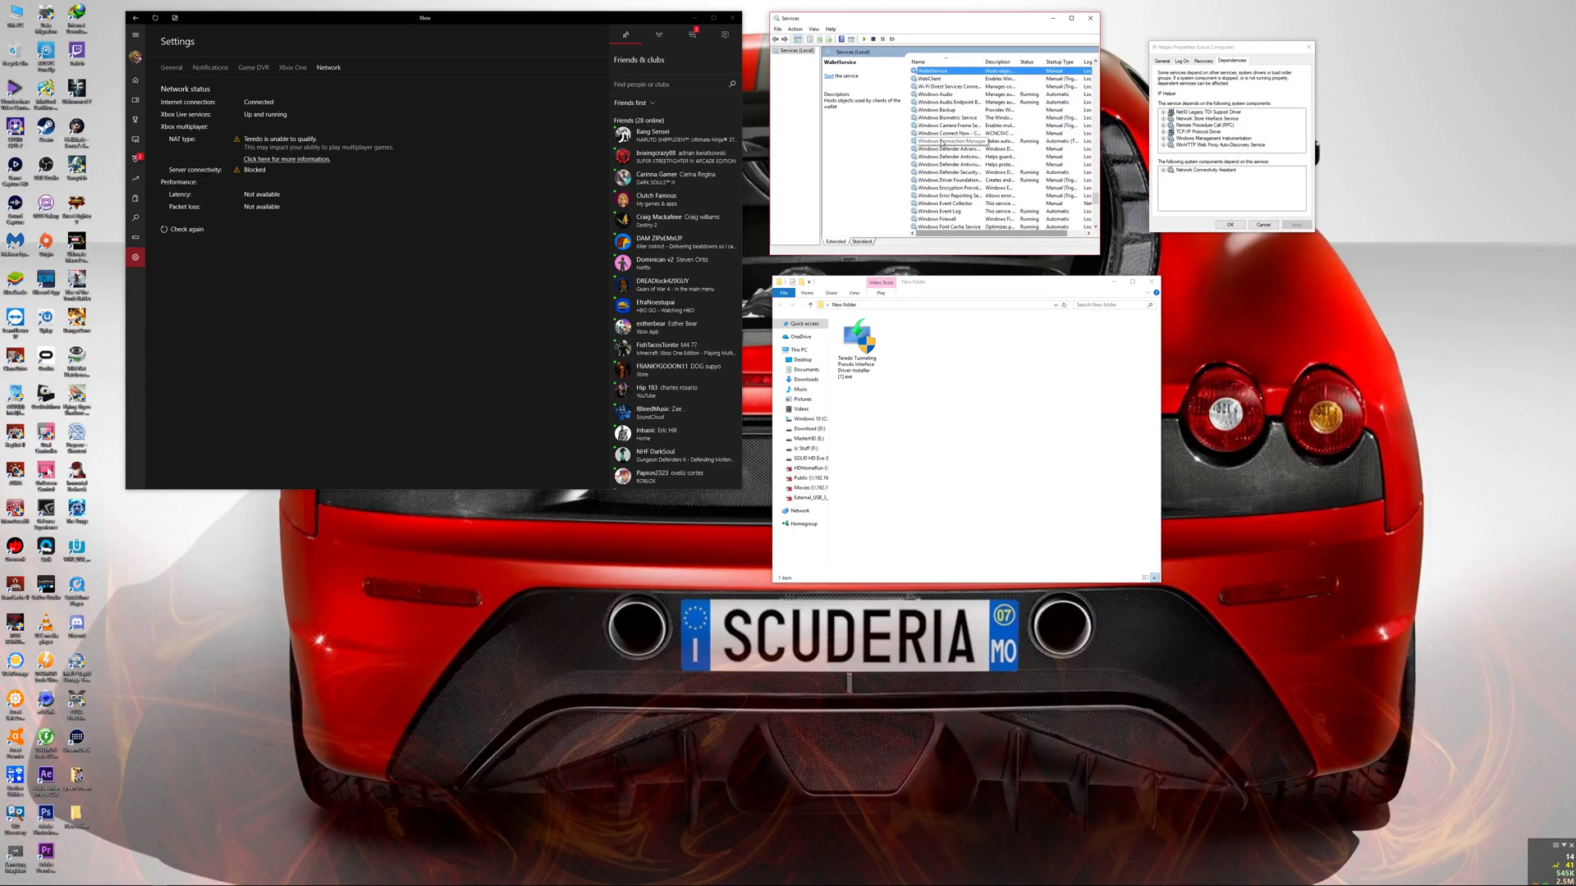
scroll(942, 142, "down", 7)
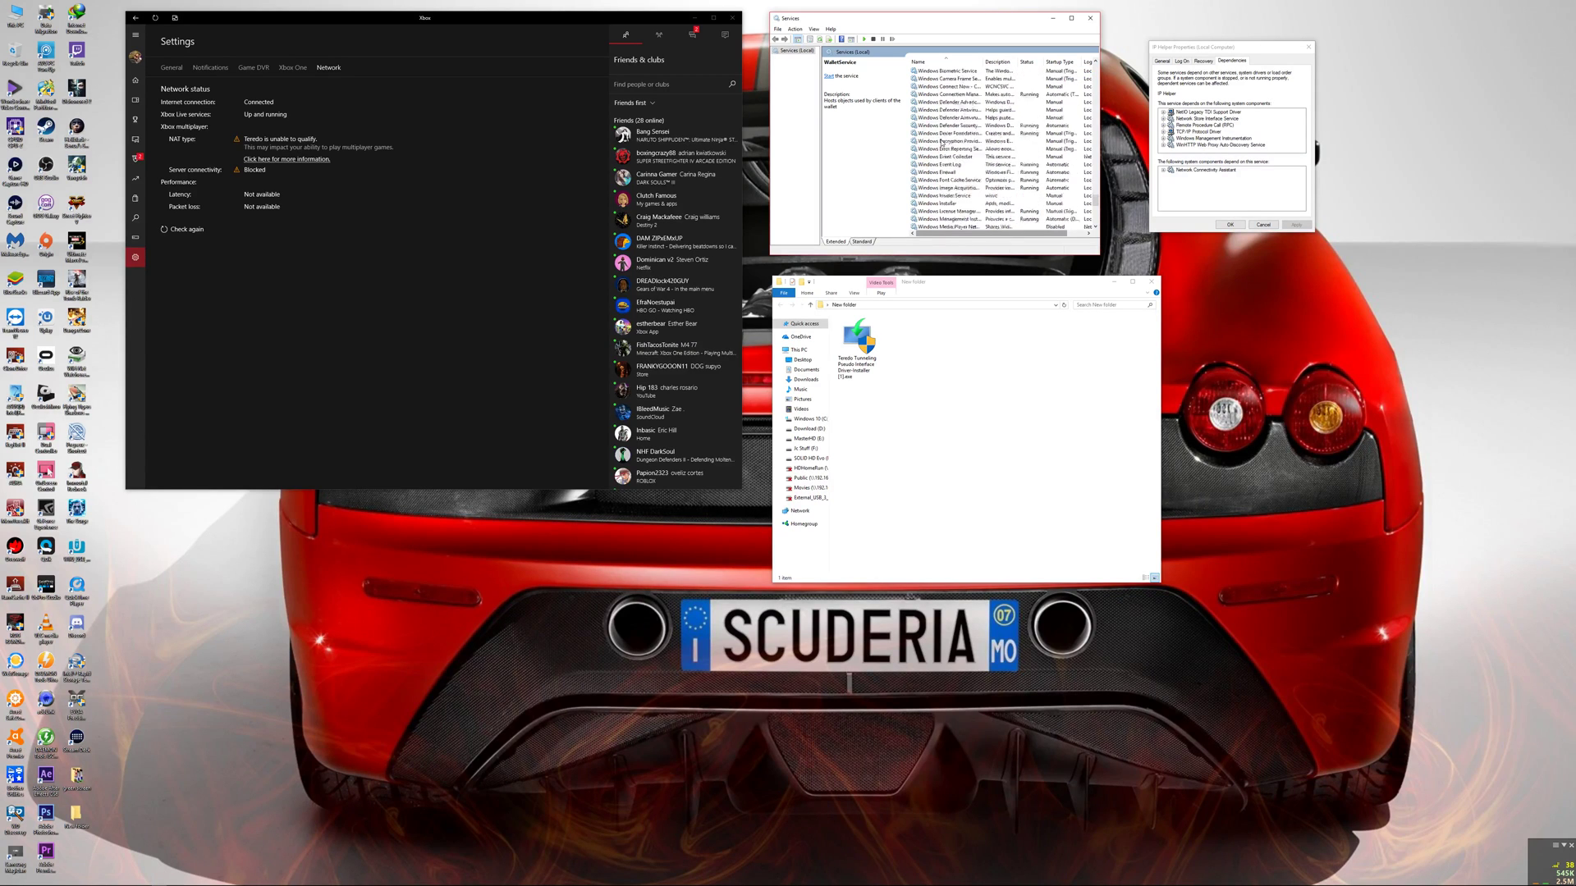
scroll(942, 144, "down", 1)
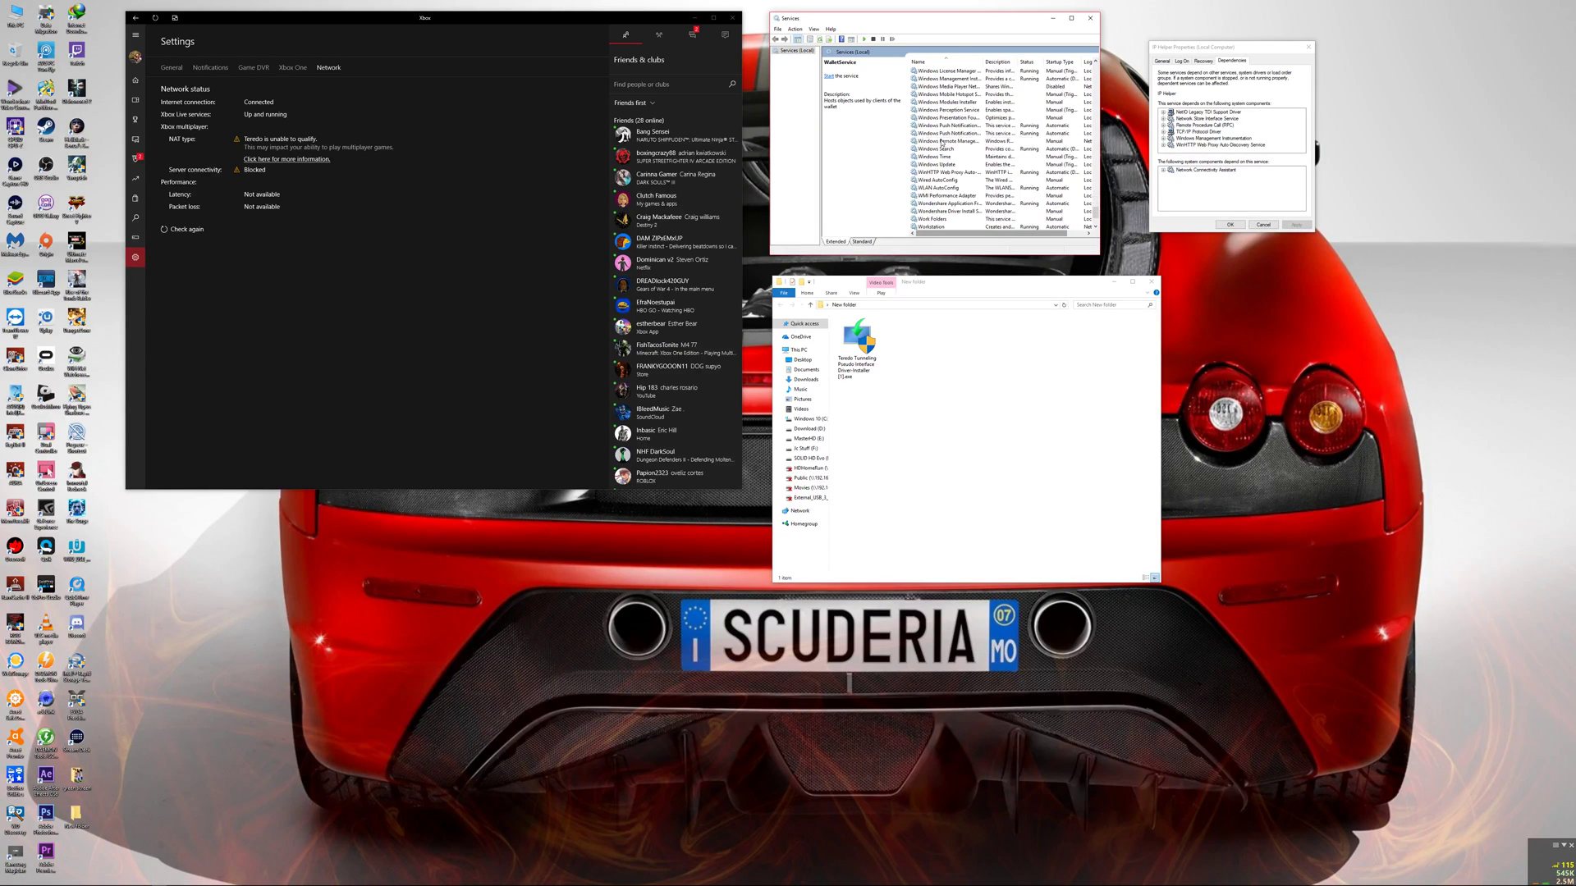
left_click(935, 173)
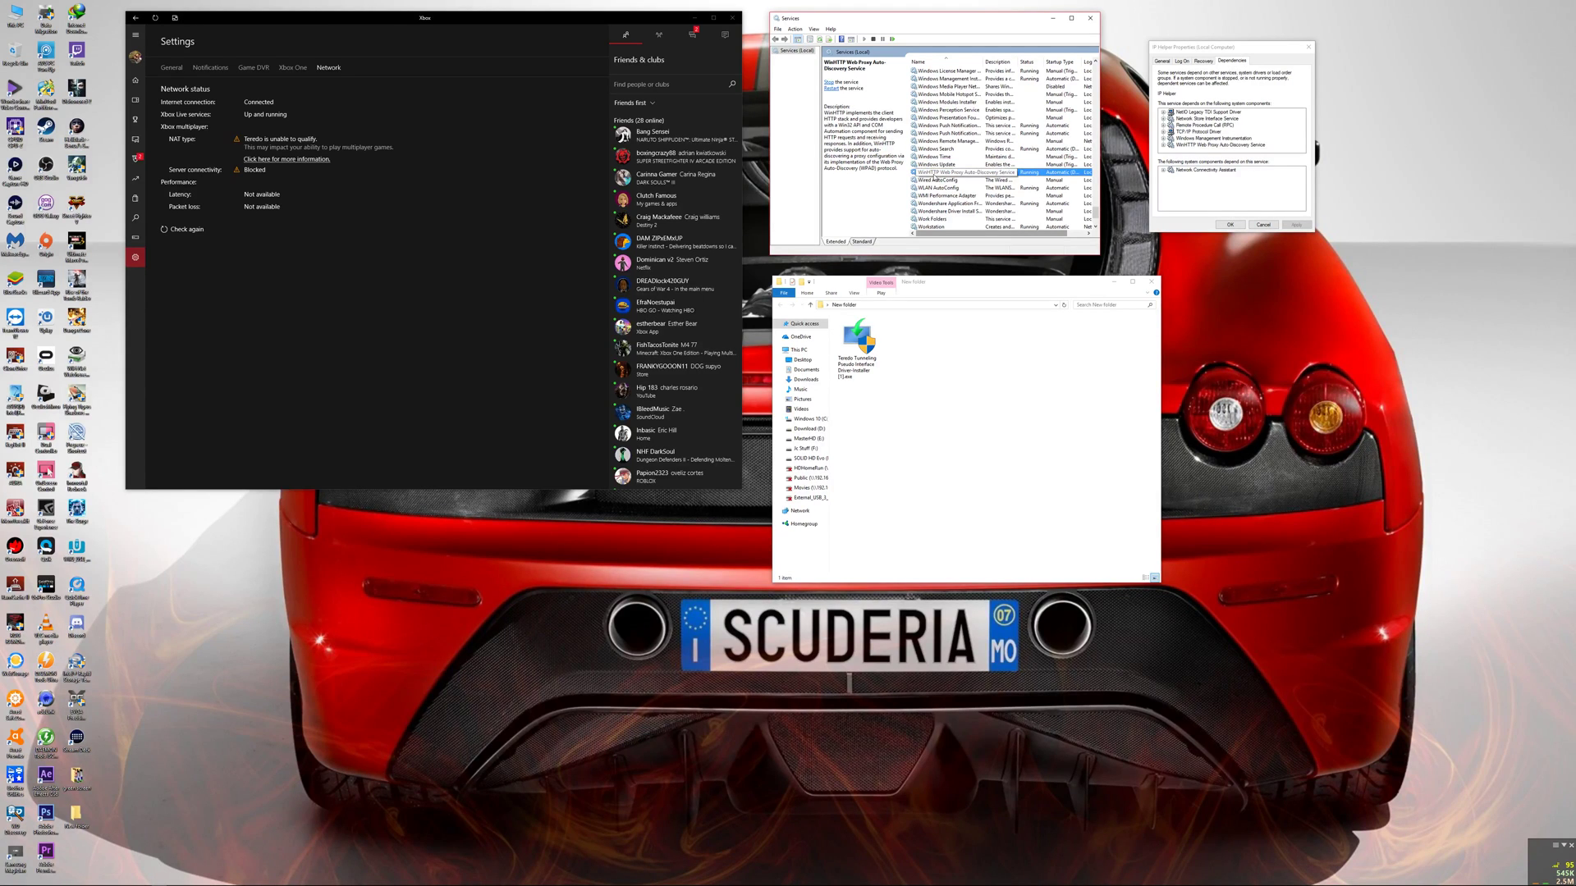
Change its startup type to Automatic (Delayed Start) and confirm with OK
right_click(936, 174)
left_click(979, 241)
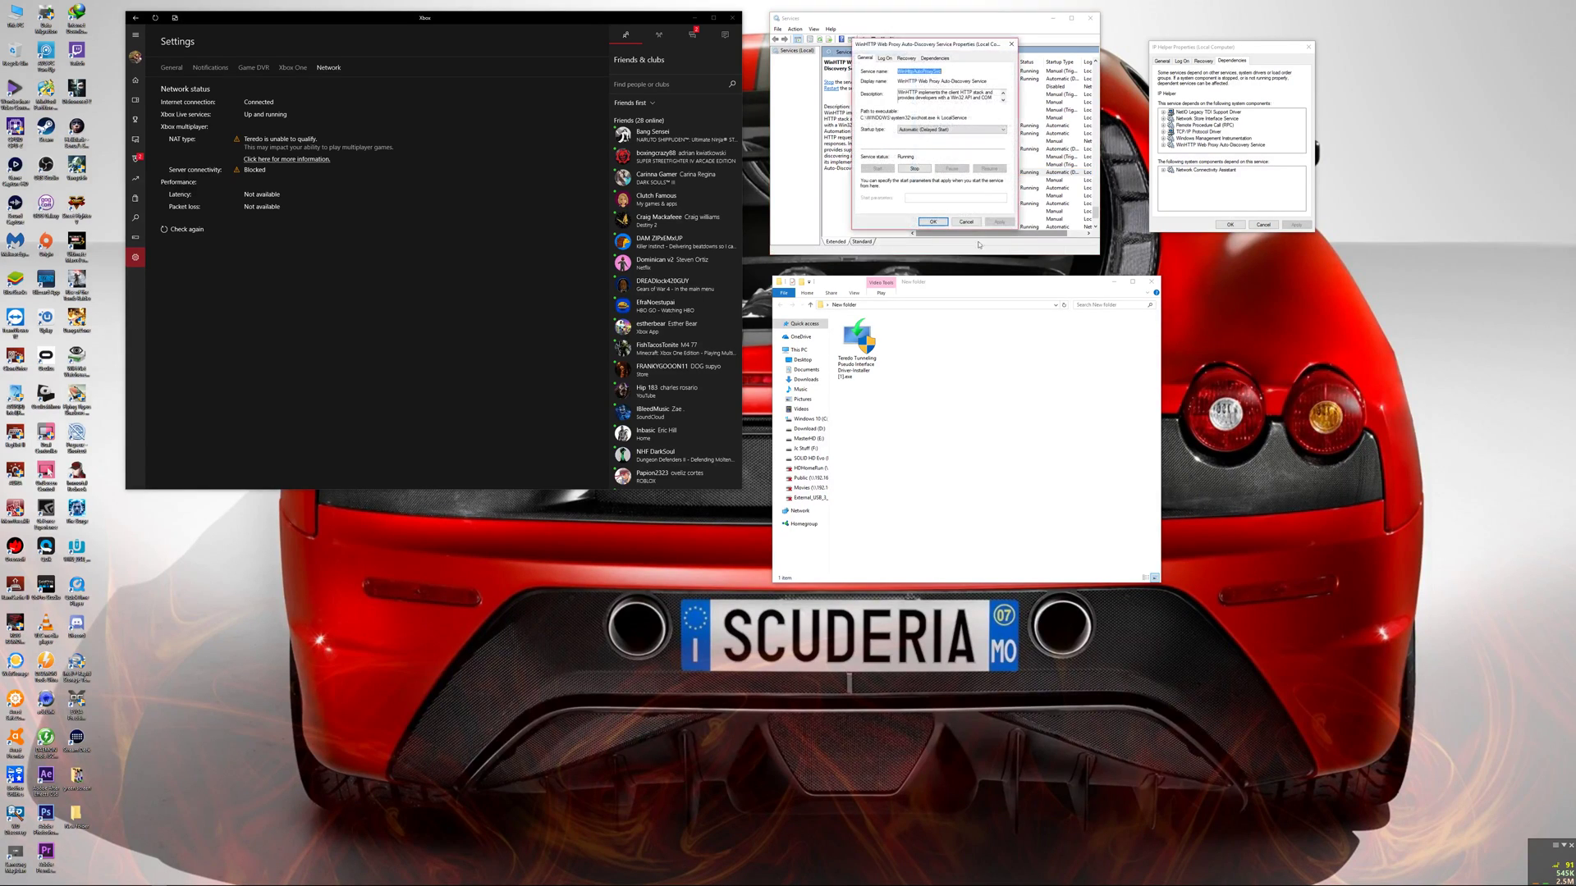
left_click(938, 130)
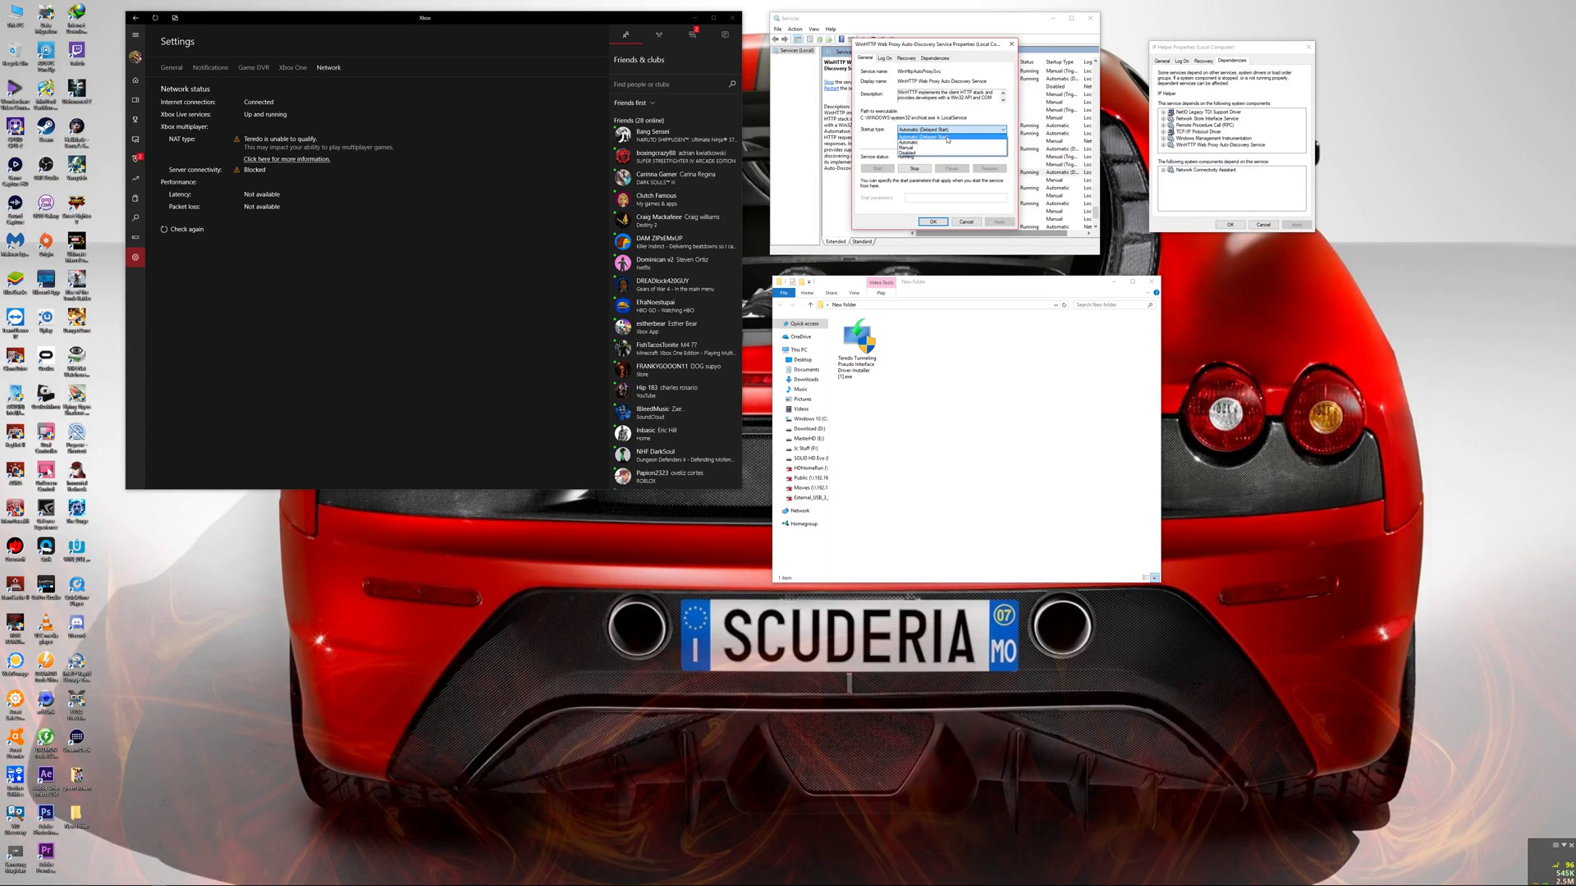
left_click(911, 136)
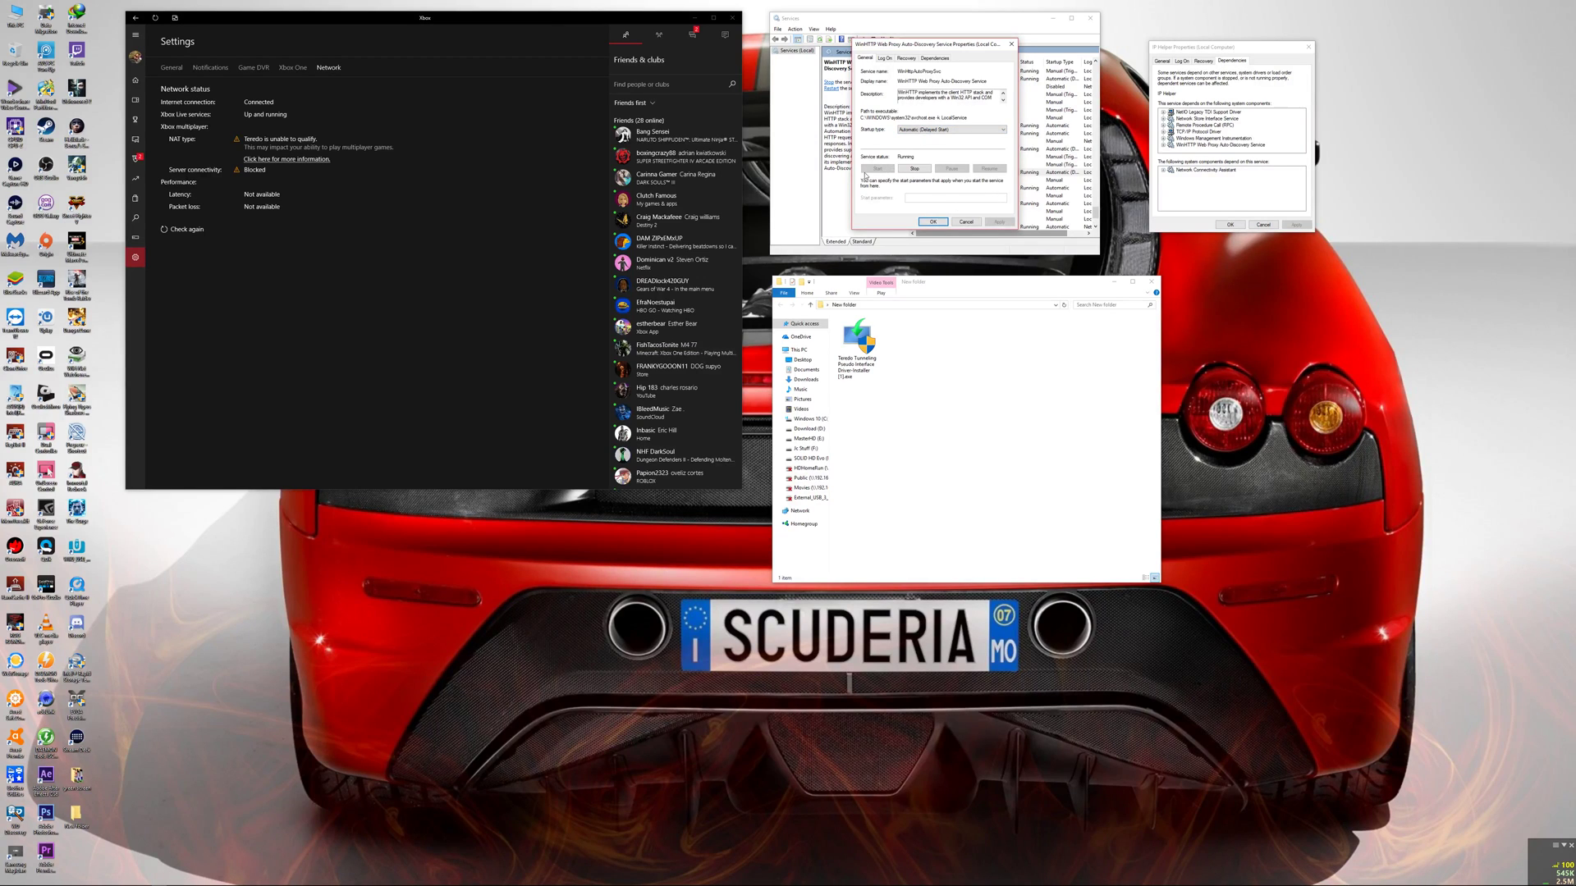
left_click(931, 222)
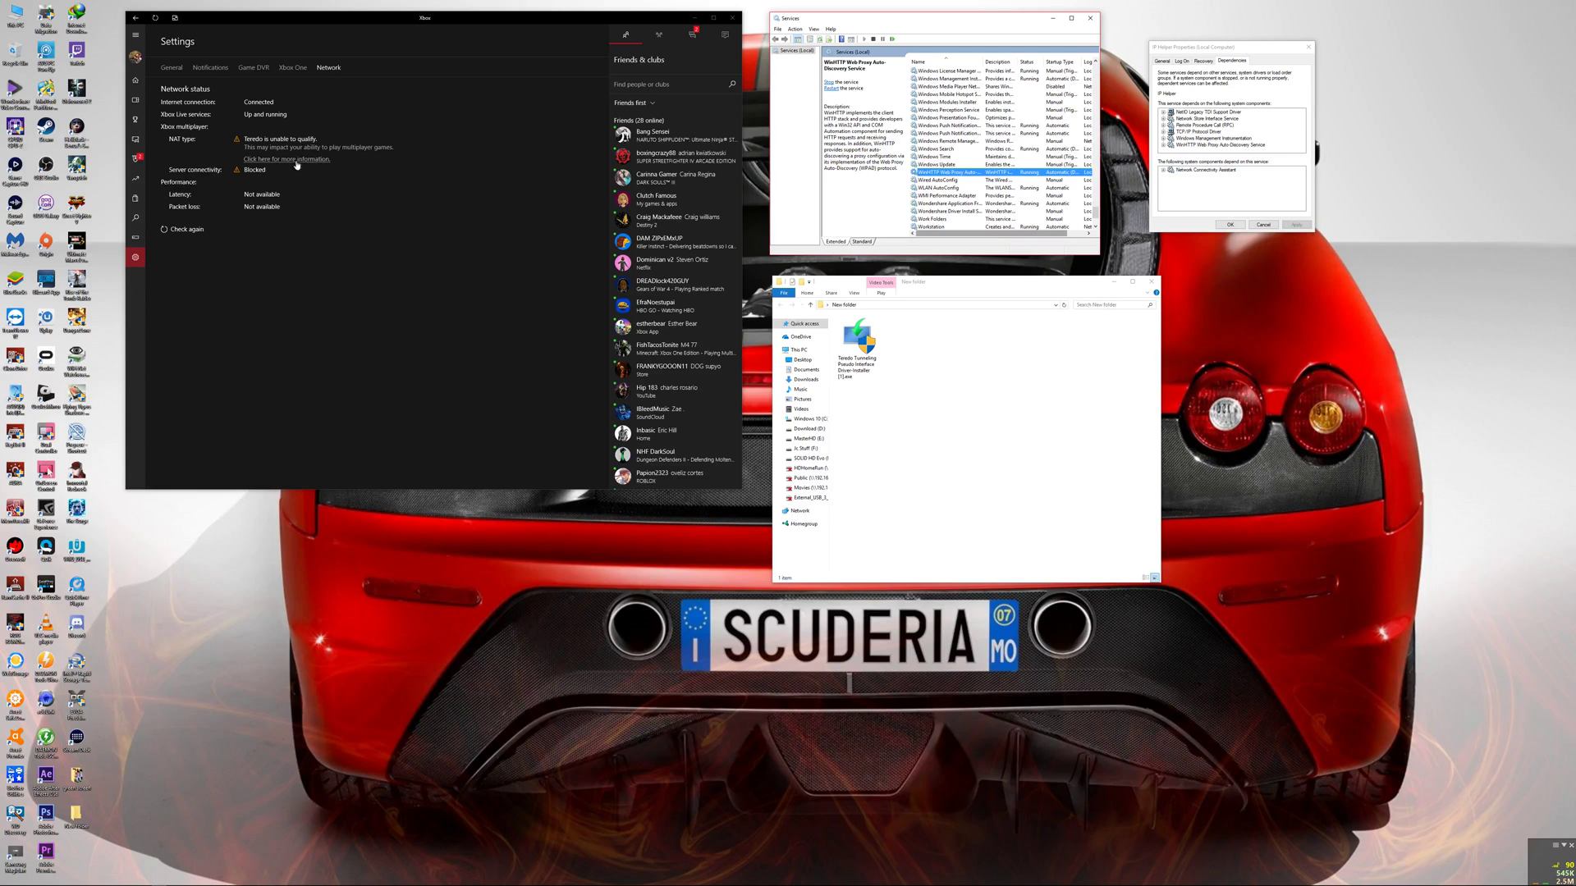
Re-run the Xbox network check, then highlight IP Helper's WMI and RPC dependencies
left_click(193, 235)
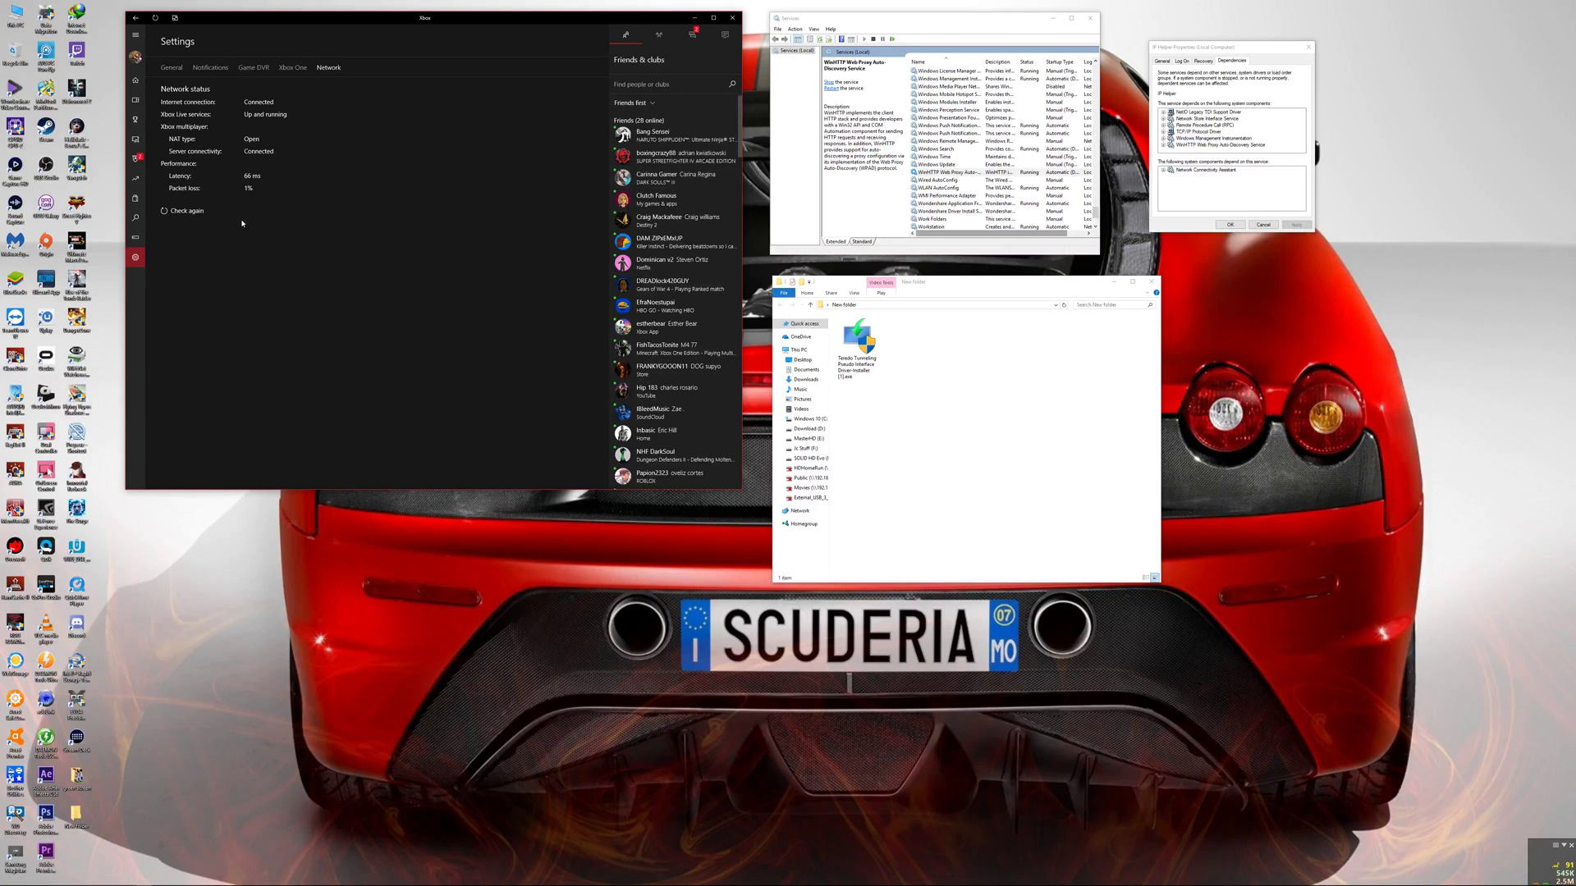
left_click(1190, 138)
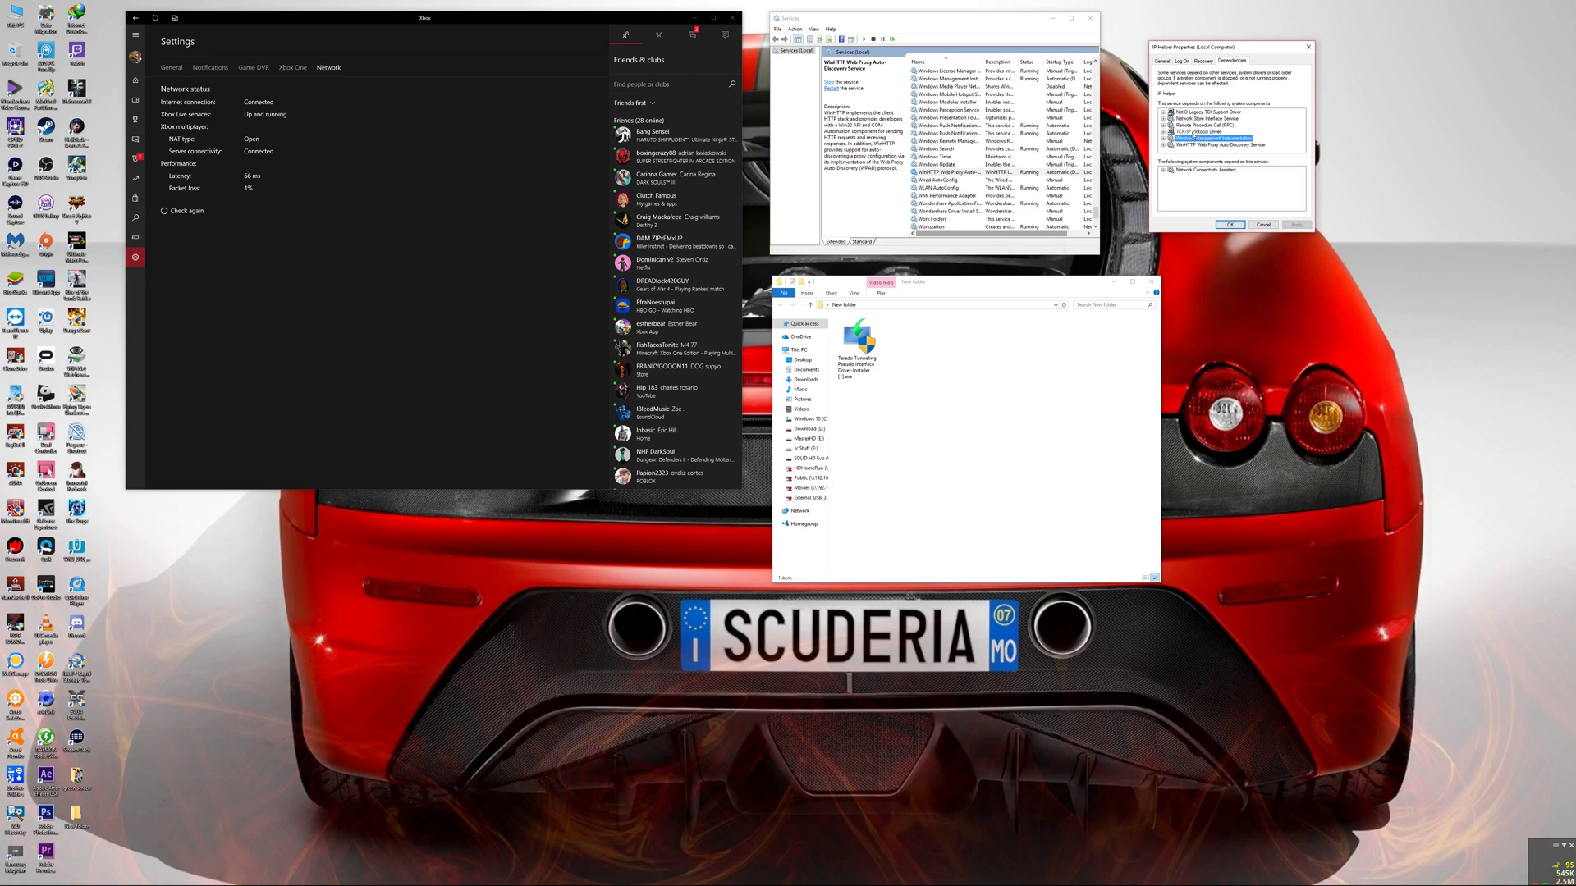
left_click(1194, 125)
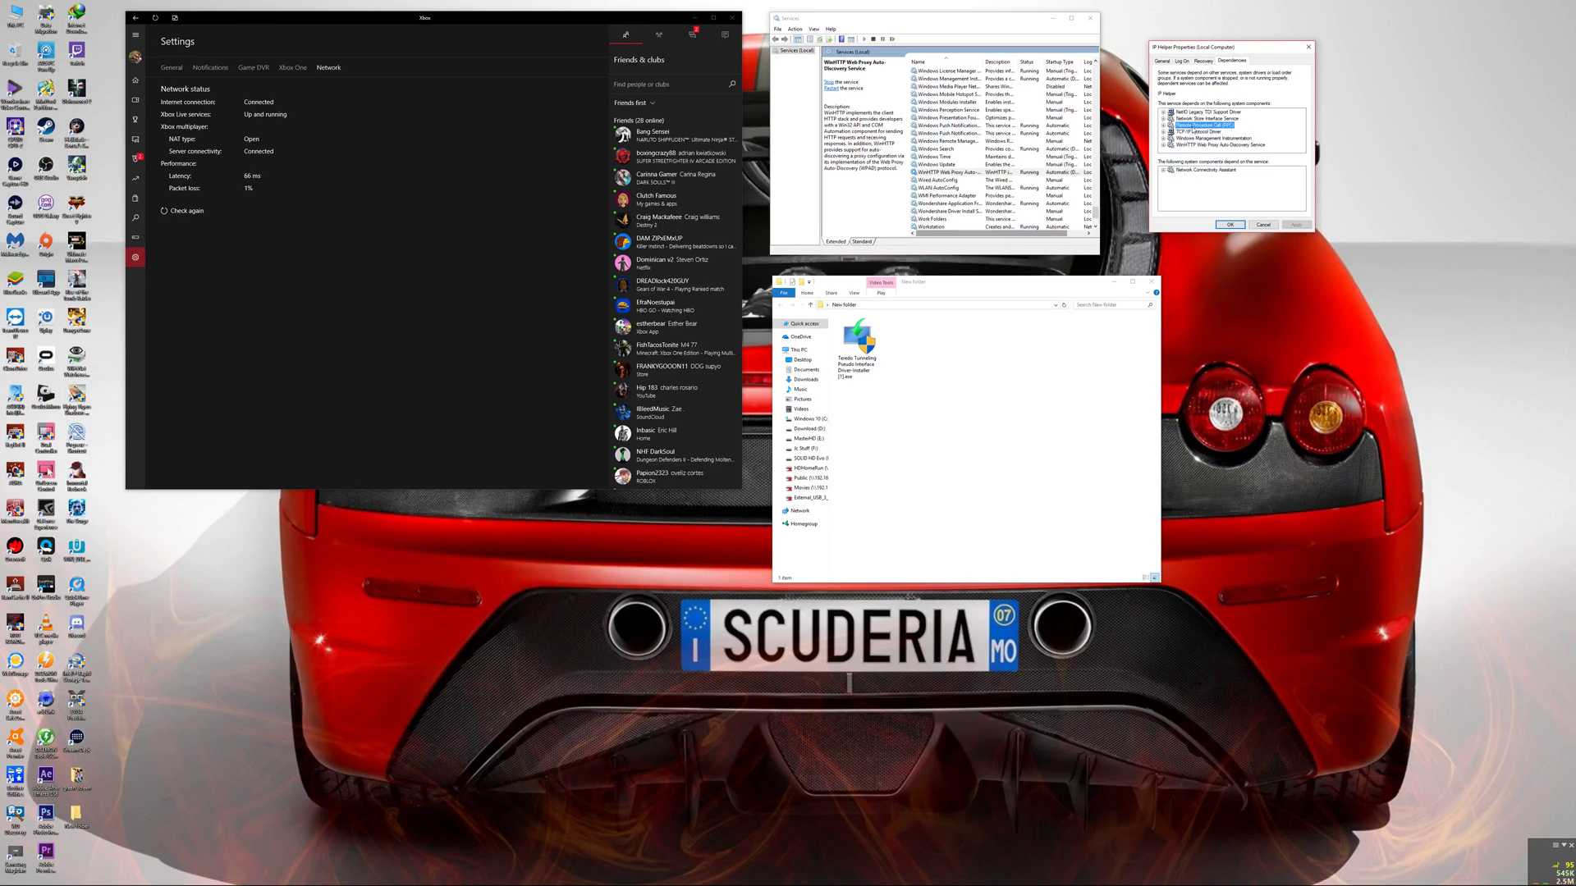
Close IP Helper Properties and launch the Teredo driver installer from the New folder window
left_click(1309, 48)
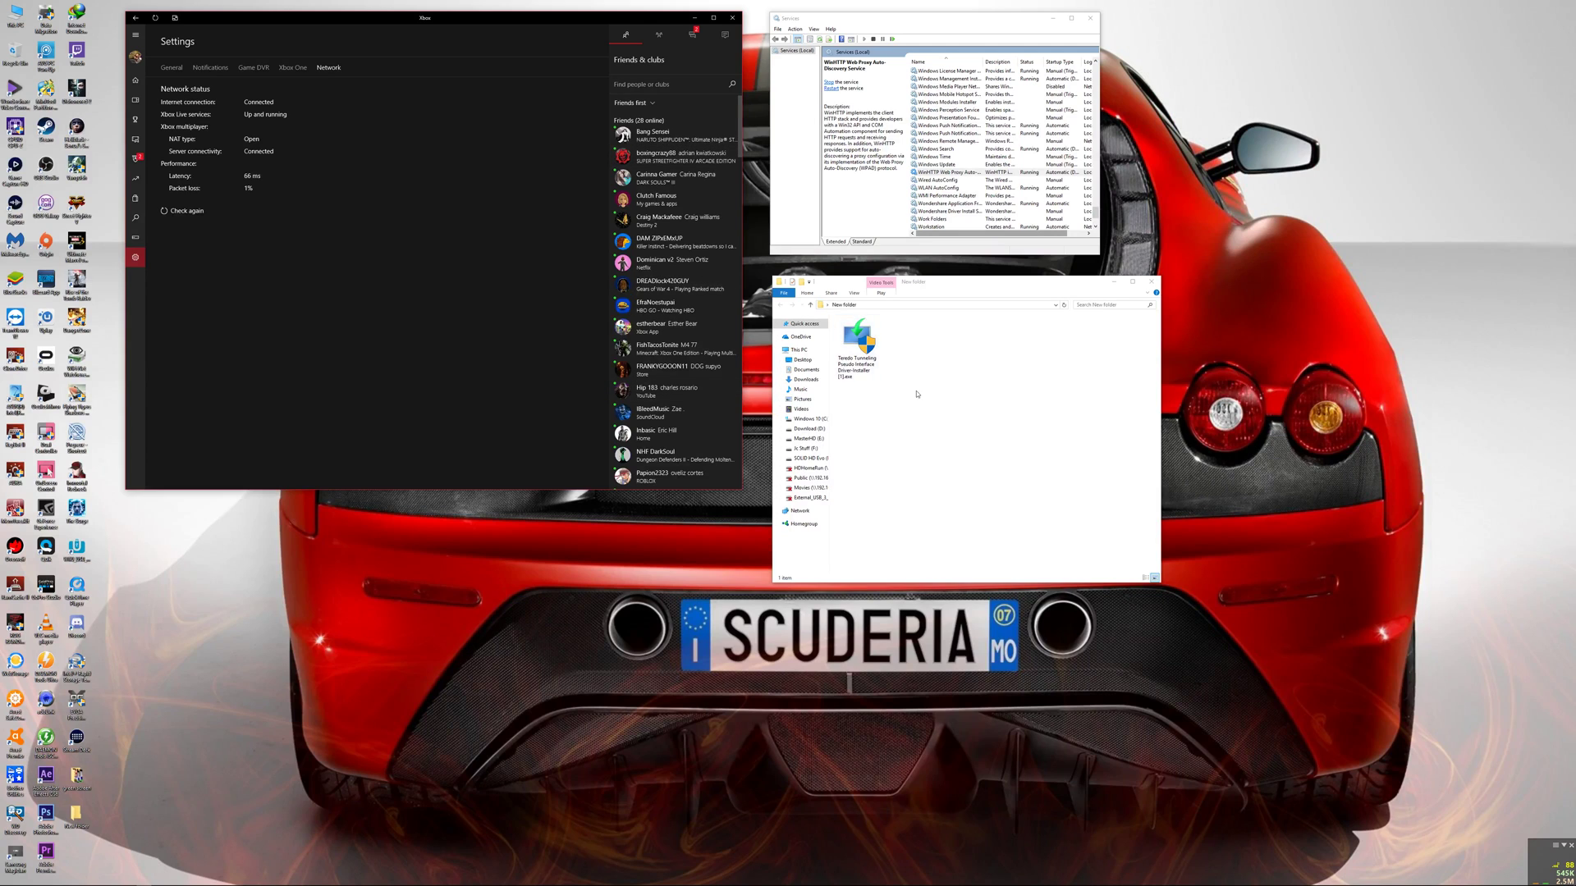
left_click(862, 338)
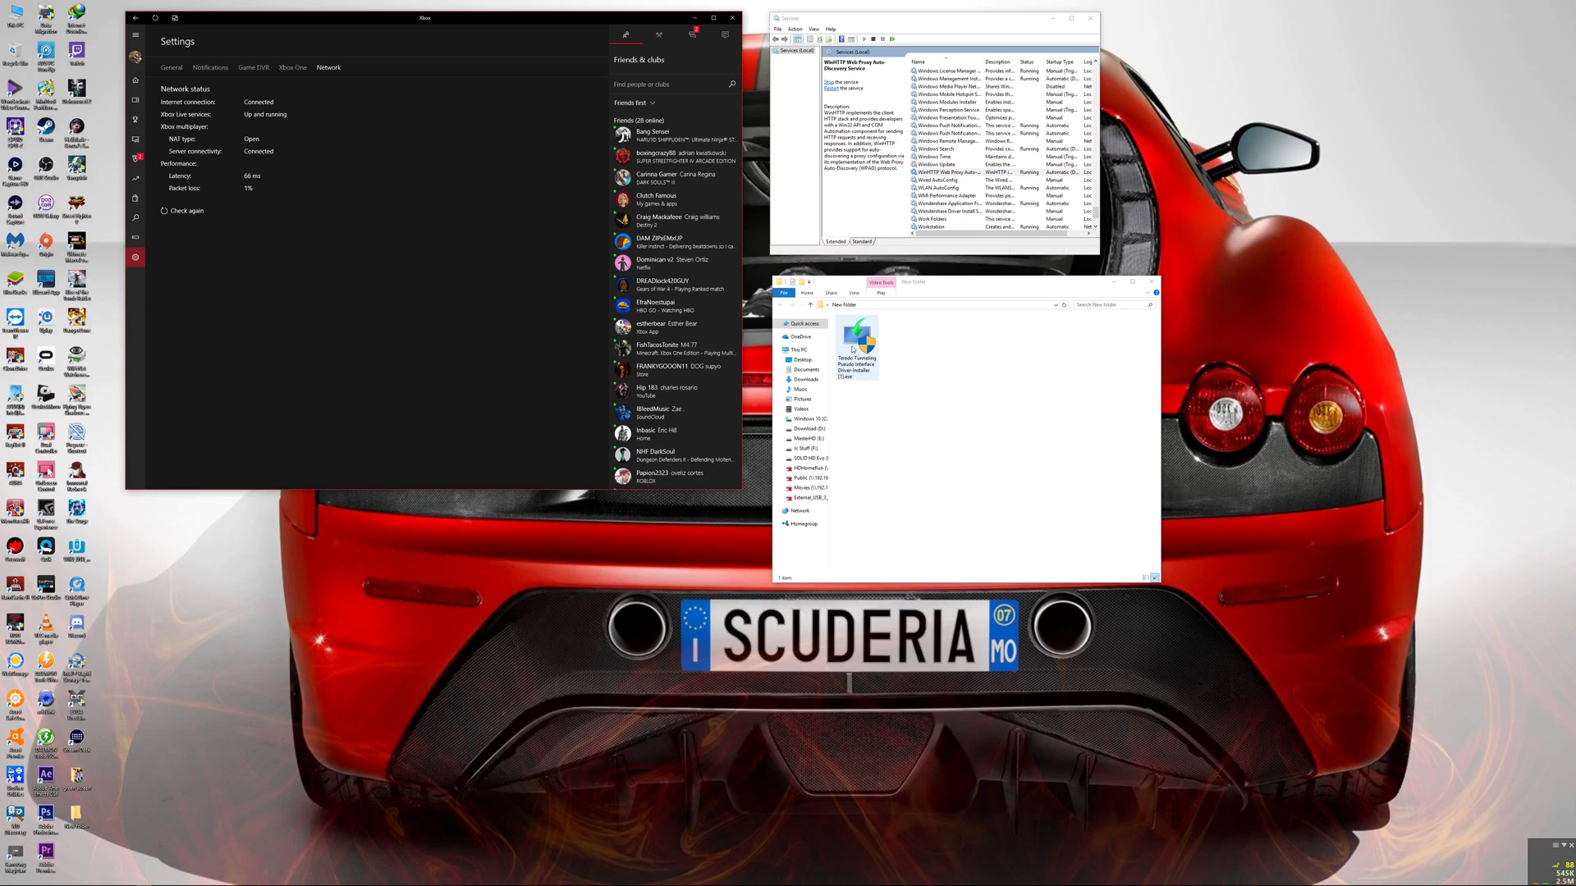
left_click_drag(936, 285, 1170, 74)
left_click(1110, 134)
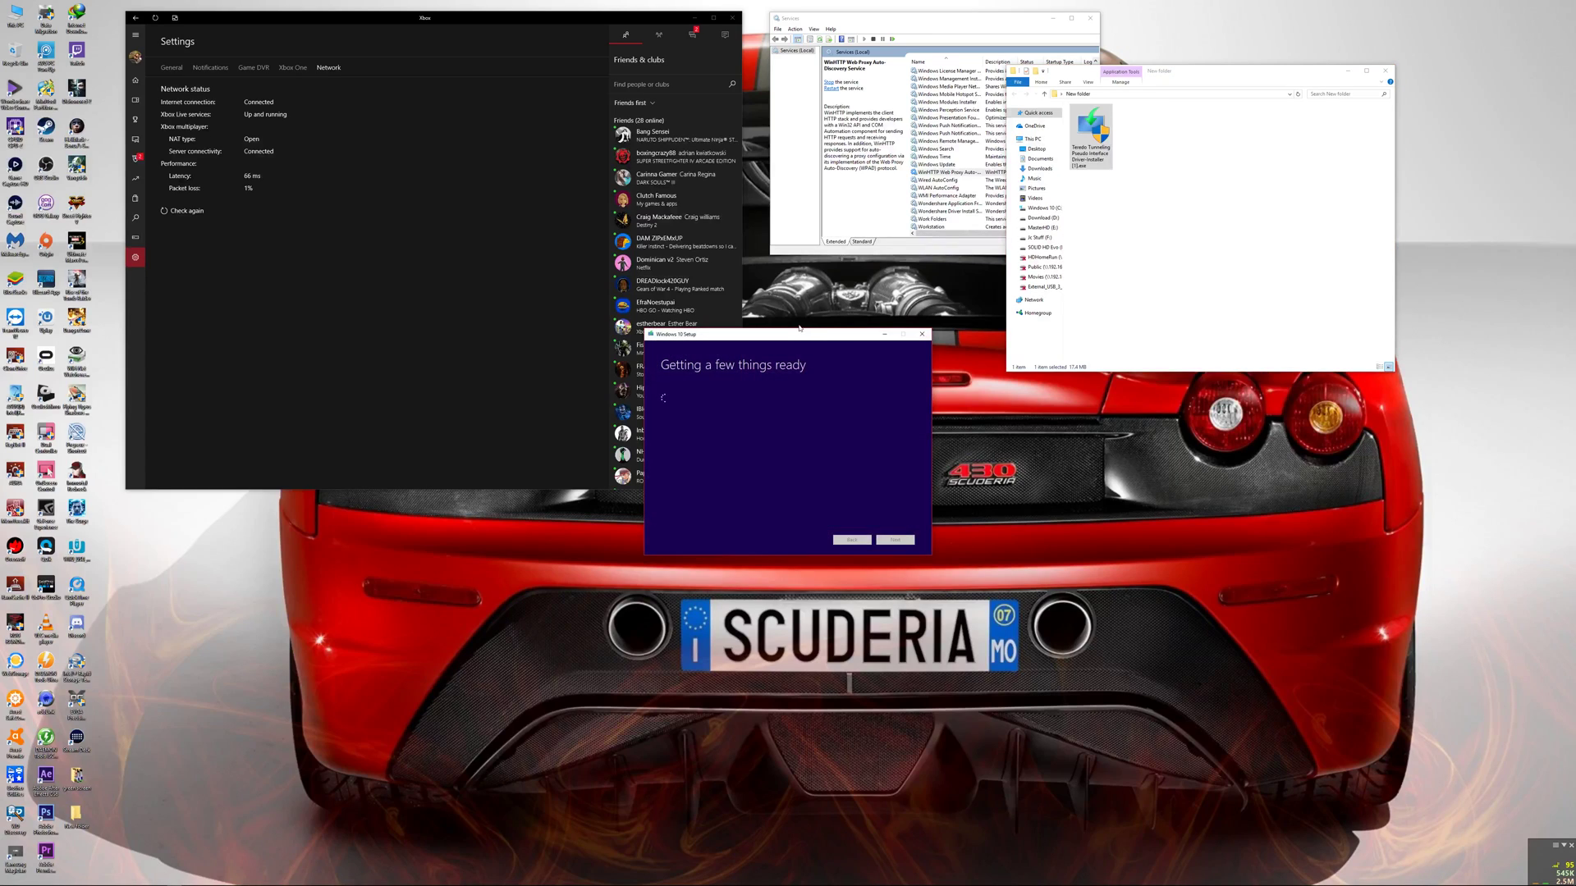
Reposition Windows 10 Setup, then quit it from the license terms page, confirming with Yes
left_click_drag(780, 339, 891, 292)
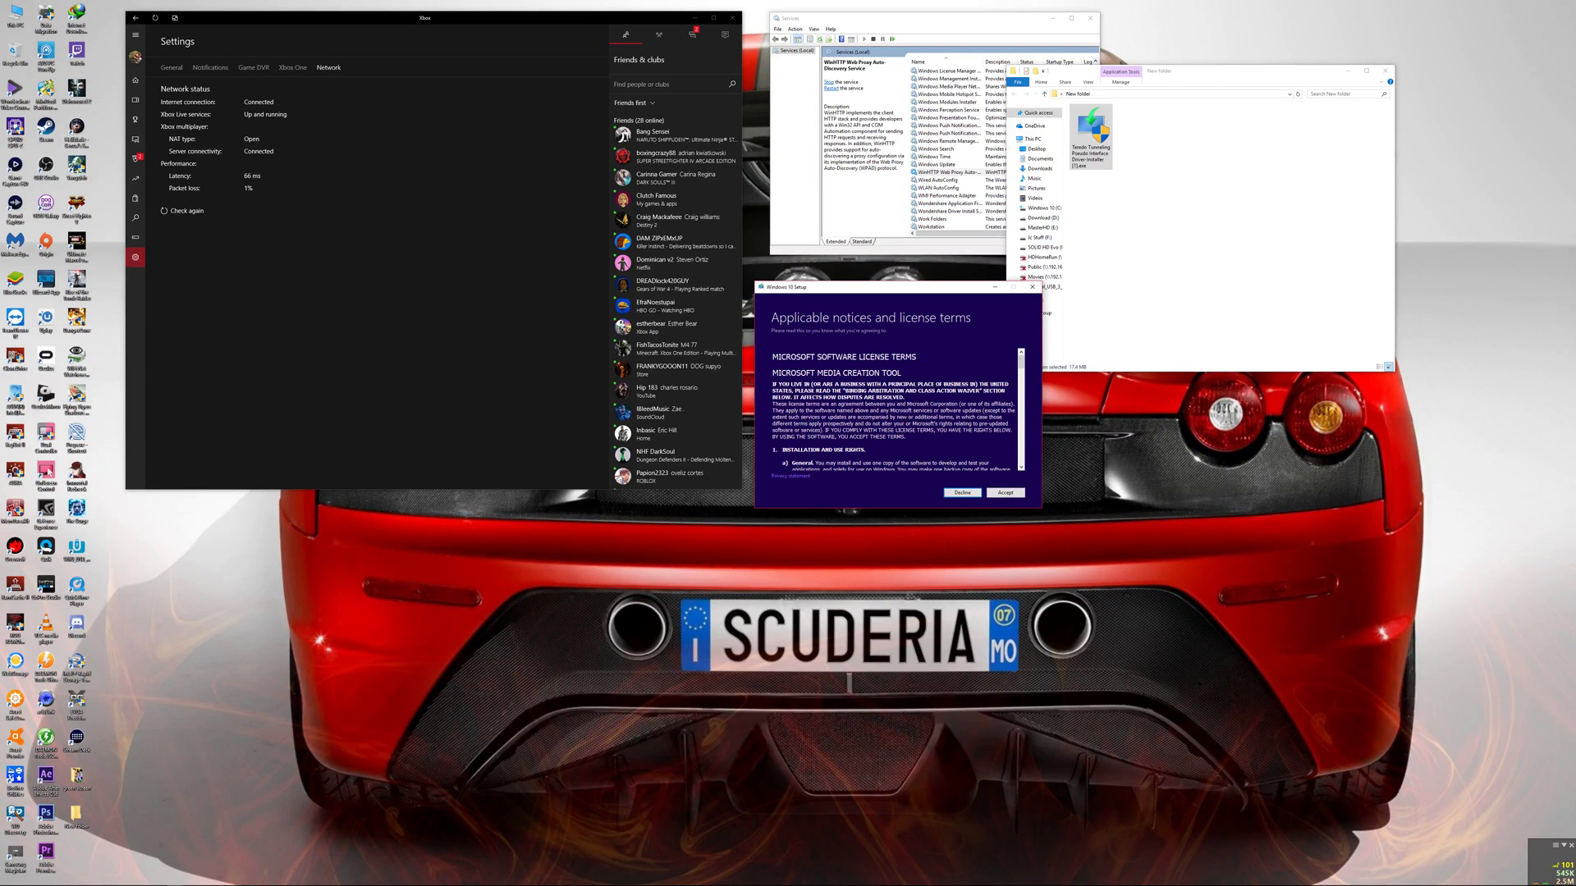
mouse_move(869, 320)
left_mouse_down()
mouse_move(914, 298)
mouse_move(879, 315)
left_mouse_up()
left_click(1042, 283)
left_click(779, 477)
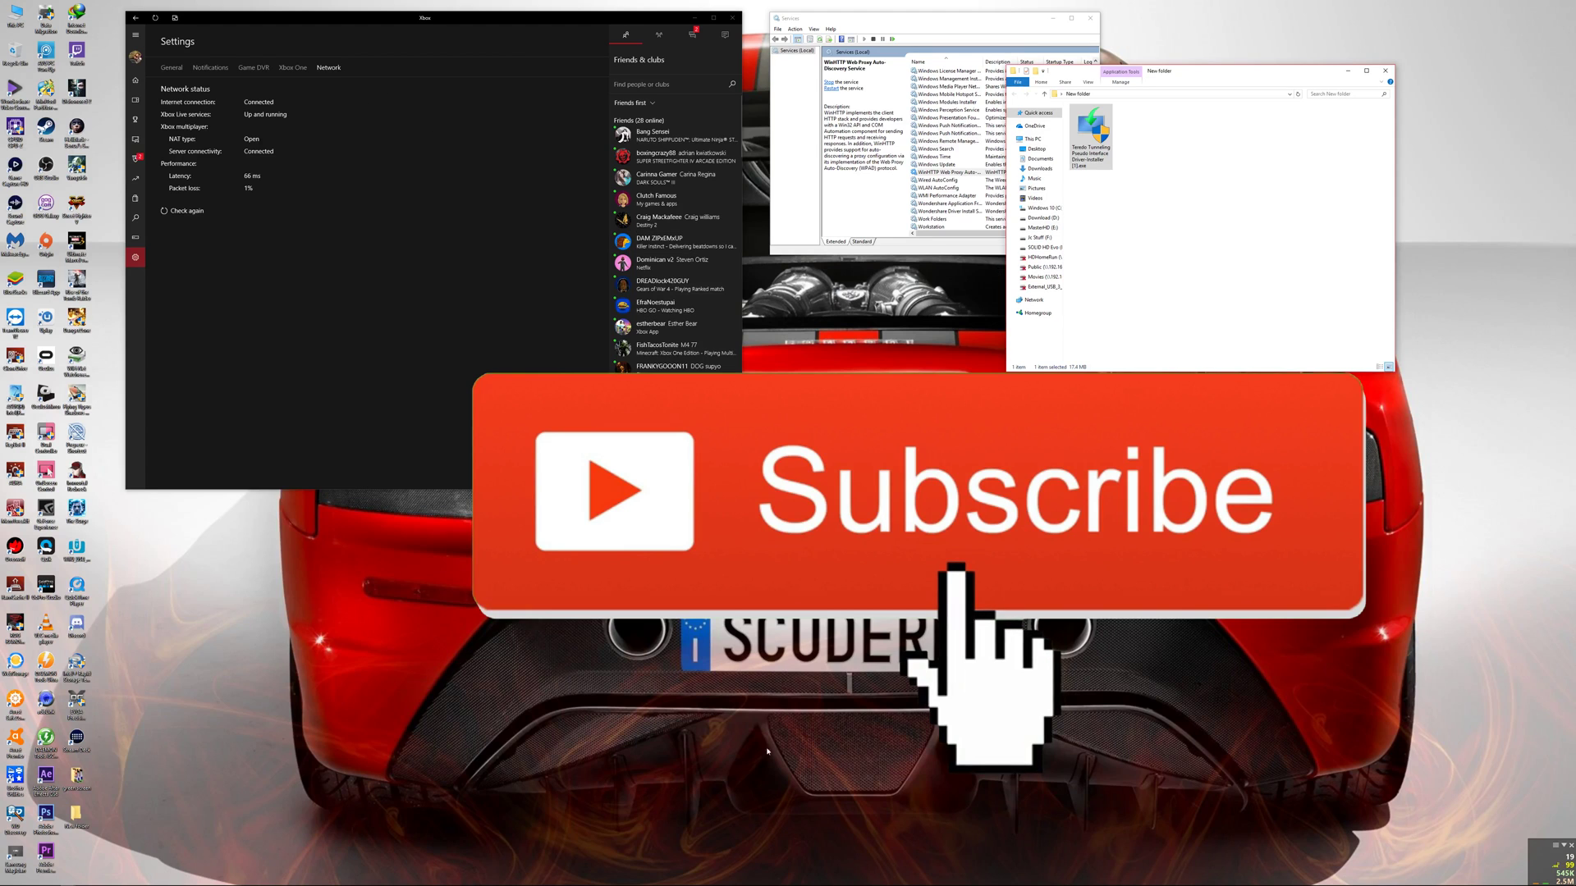
mouse_move(168, 840)
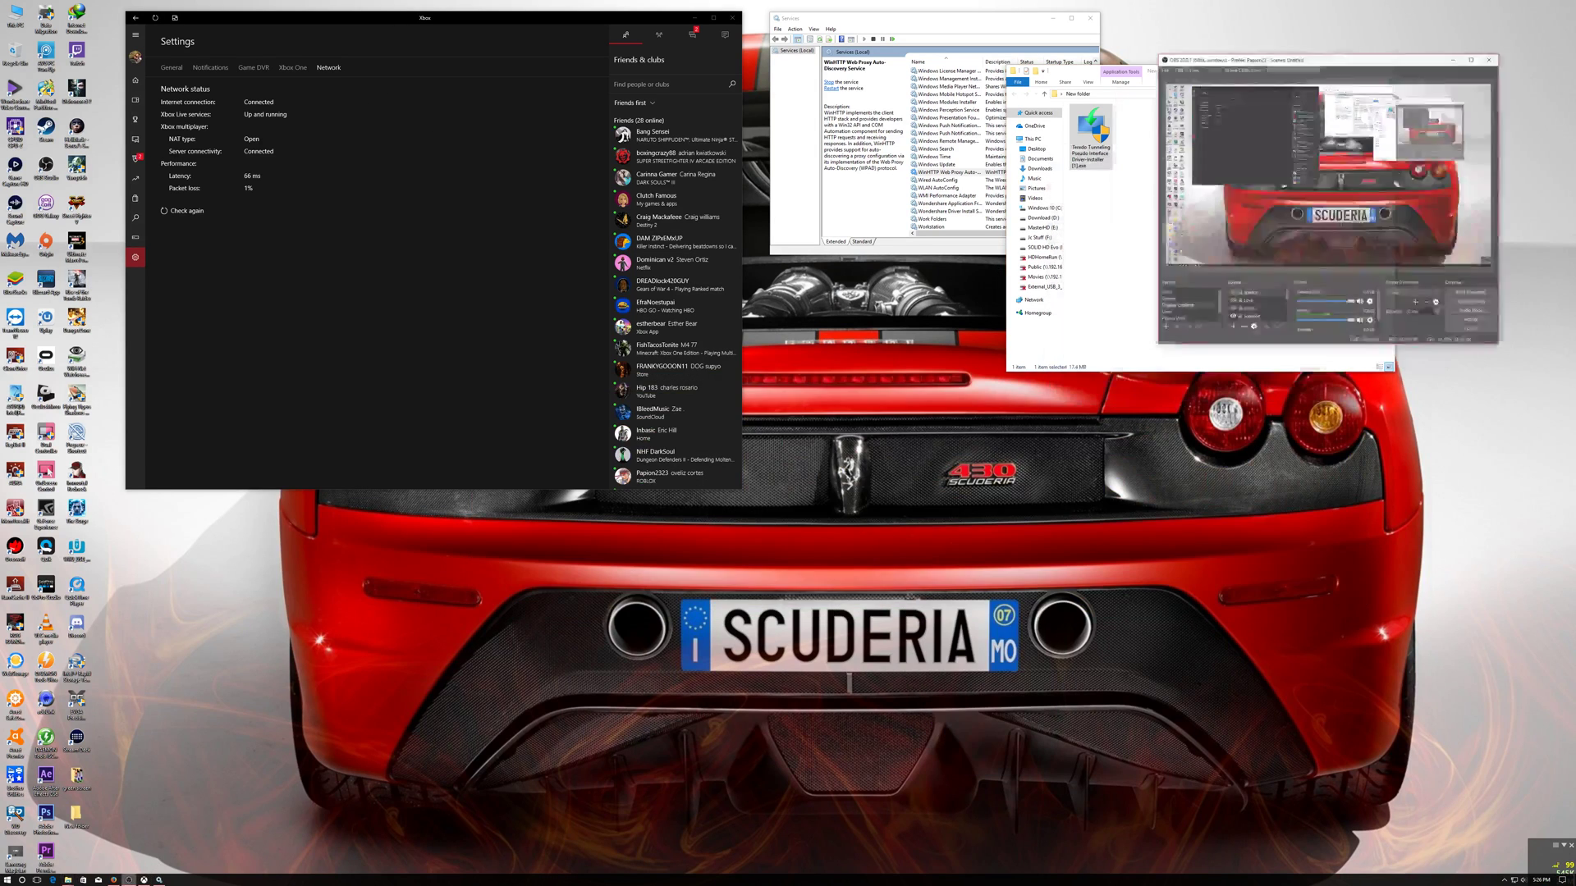